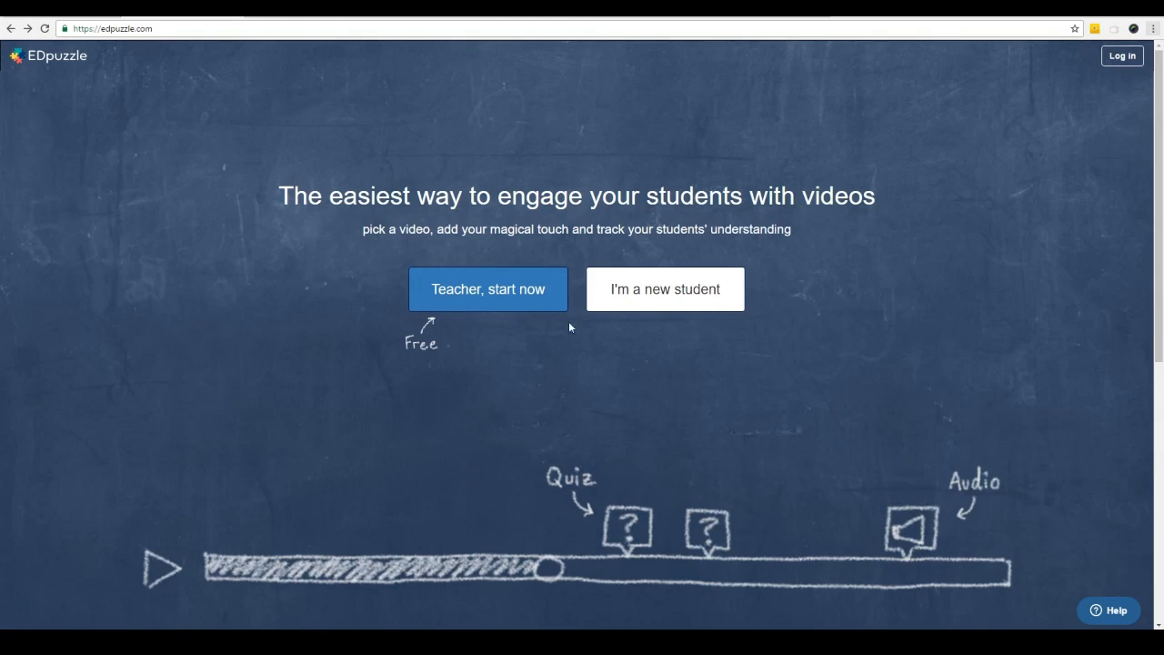
- Start as a teacher, skip the welcome tour, and sign up with Google
{"action": "left_click", "coordinate": [549, 295]}
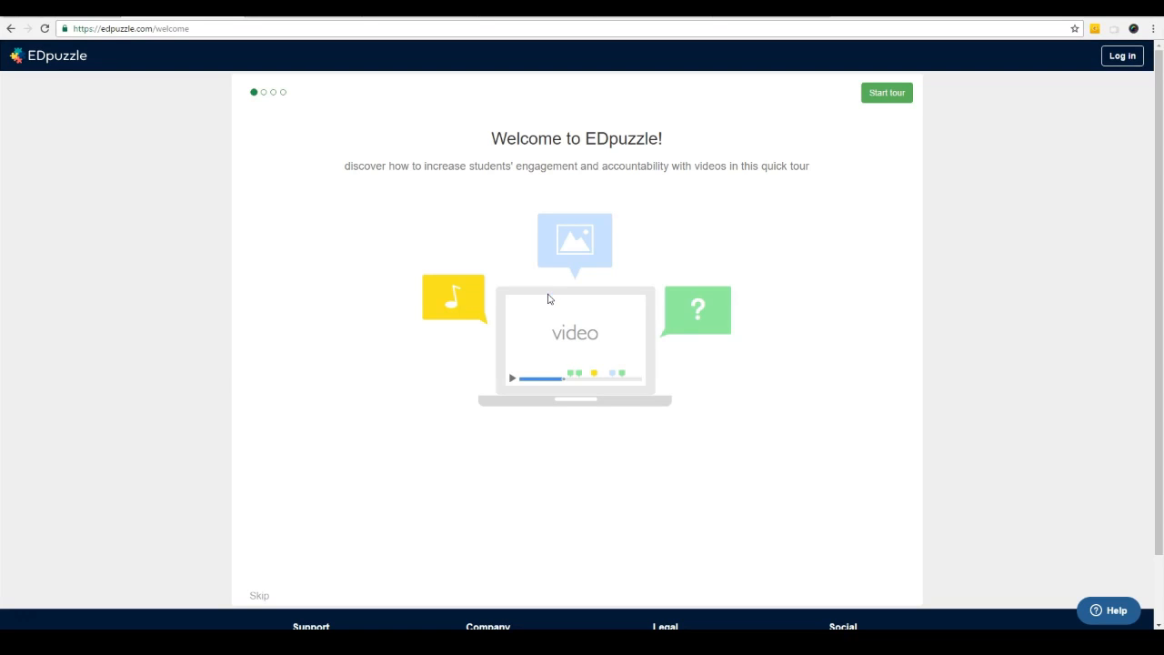
{"action": "scroll", "coordinate": [547, 298], "scroll_direction": "down", "scroll_amount": 2}
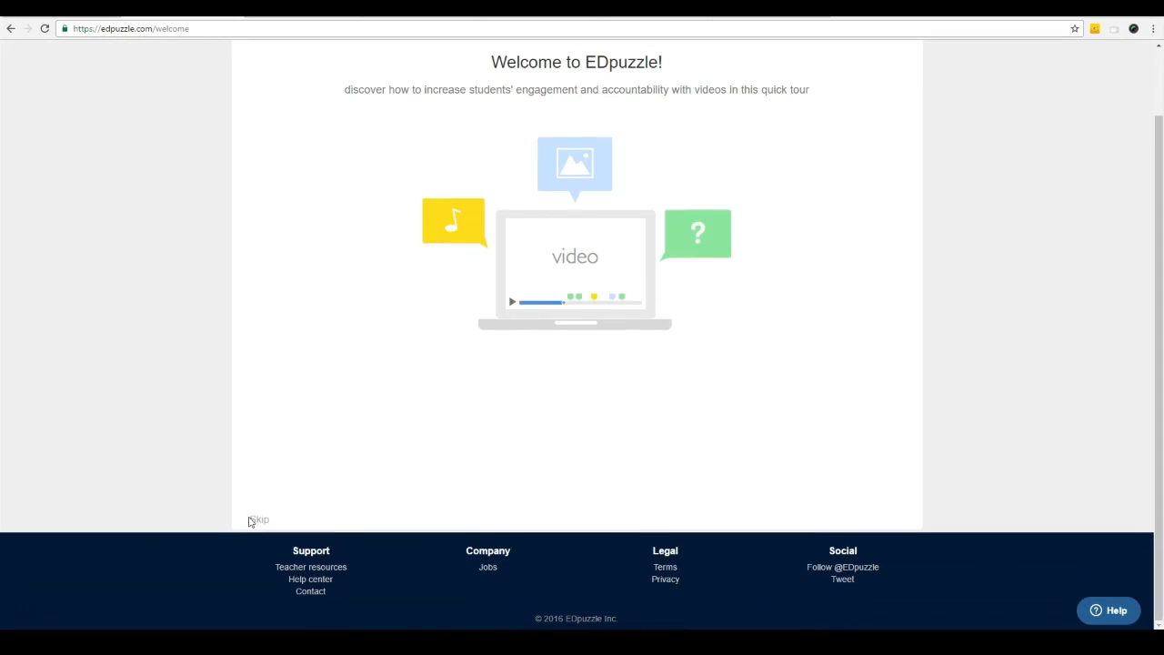
{"action": "left_click", "coordinate": [255, 520]}
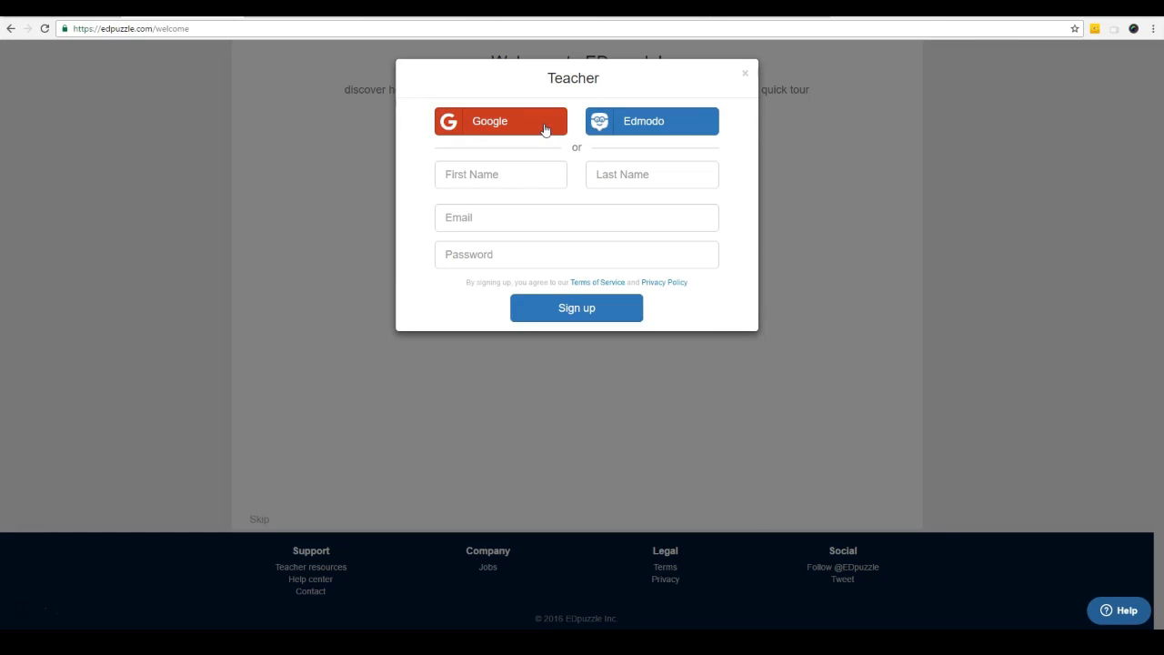
{"action": "left_click", "coordinate": [545, 129]}
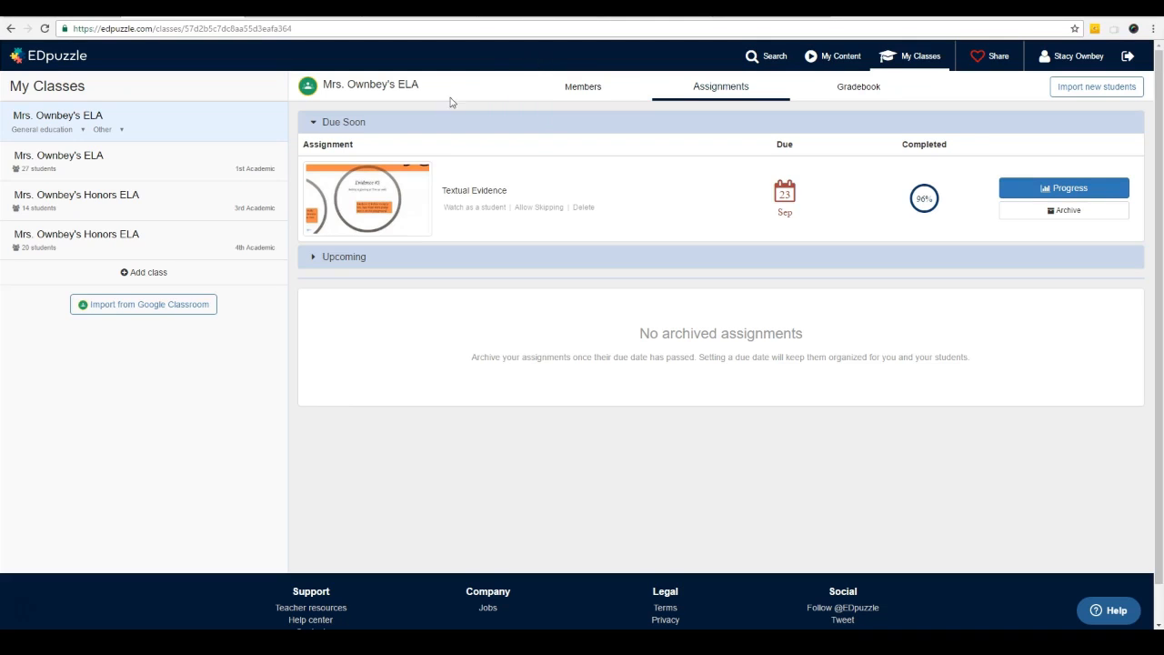
{"action": "left_click", "coordinate": [193, 311]}
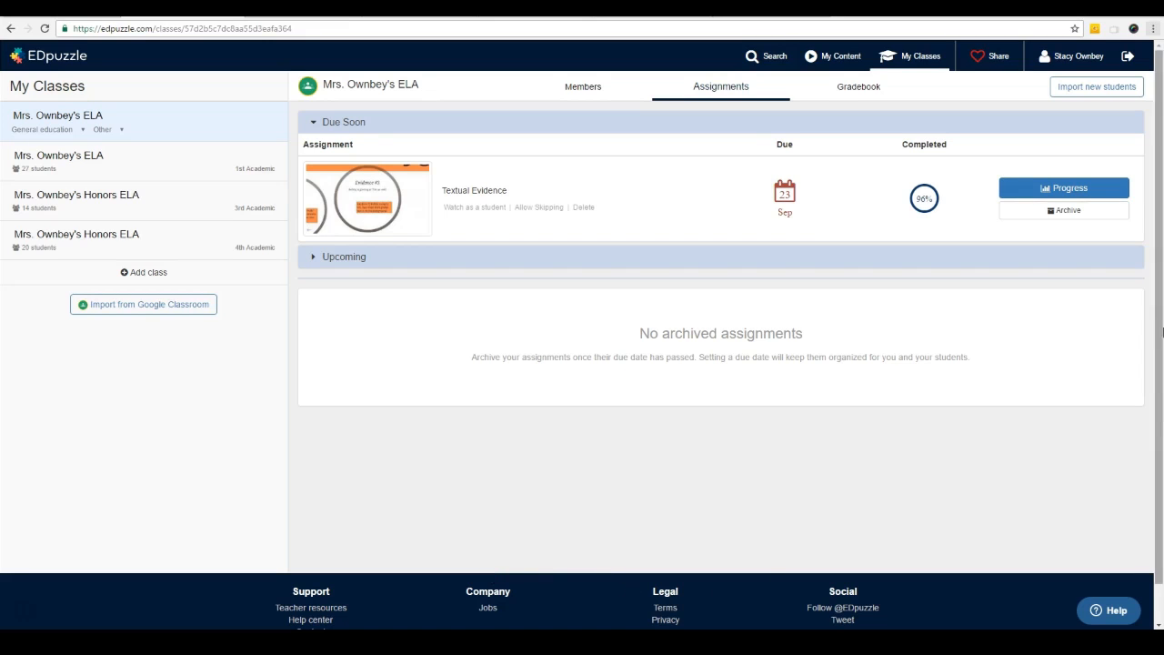
{"action": "left_click", "coordinate": [1117, 88]}
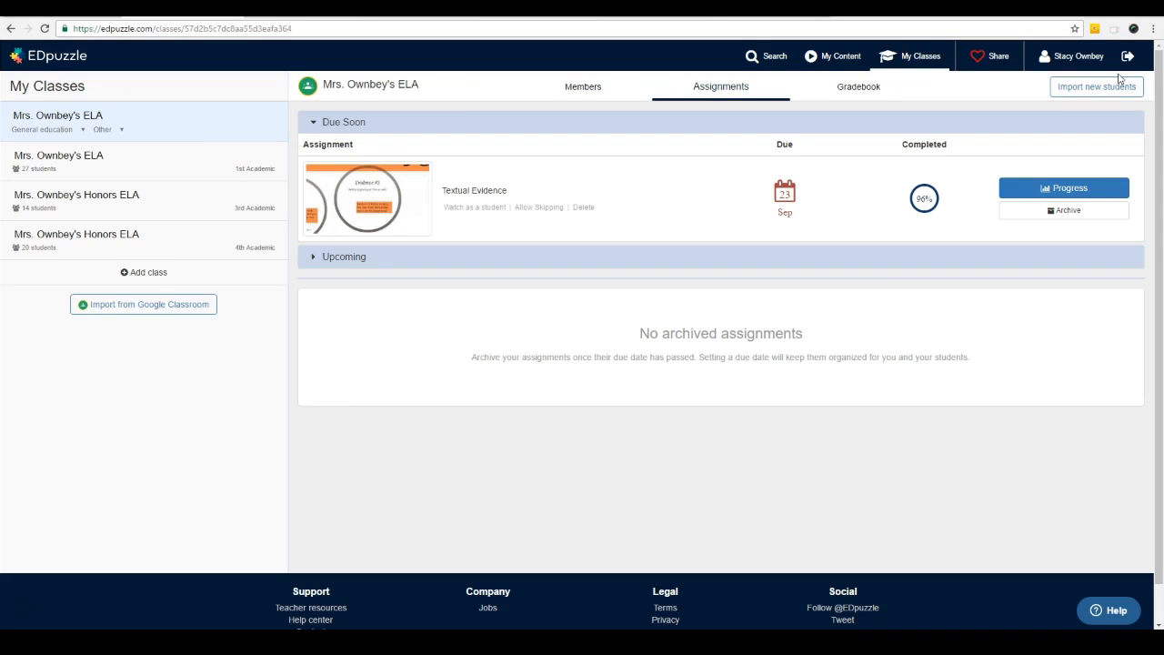
- Search the EDpuzzle channel for videos on "propaganda"
{"action": "left_click", "coordinate": [769, 60]}
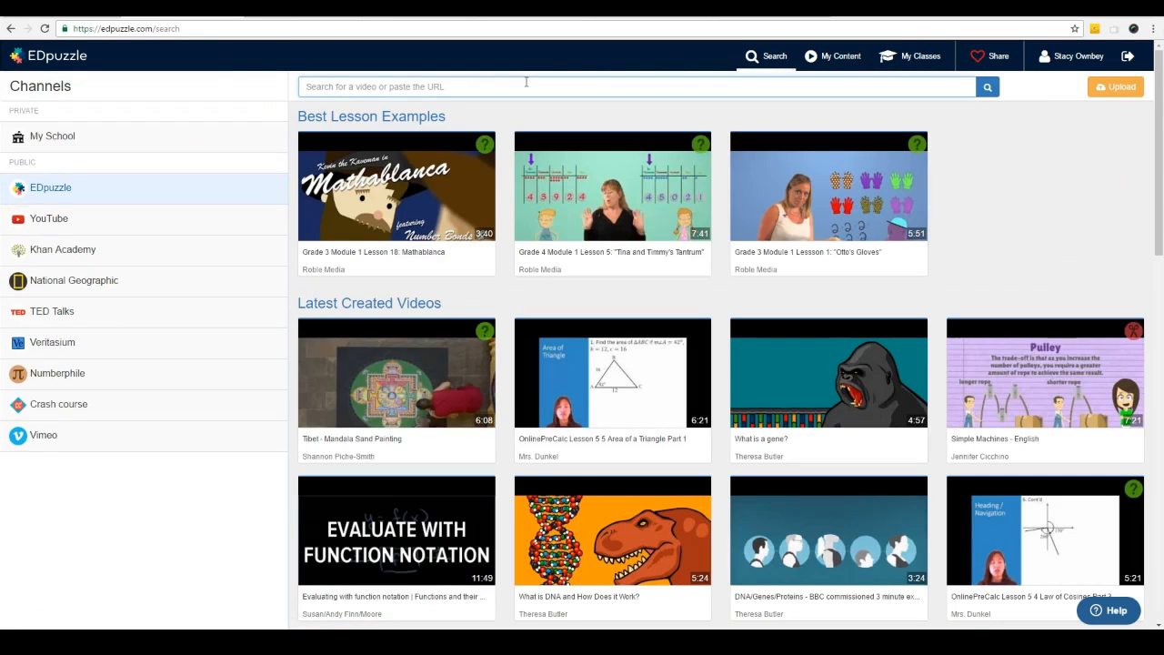
{"action": "left_click", "coordinate": [526, 82]}
{"action": "type", "text": "propaganda"}
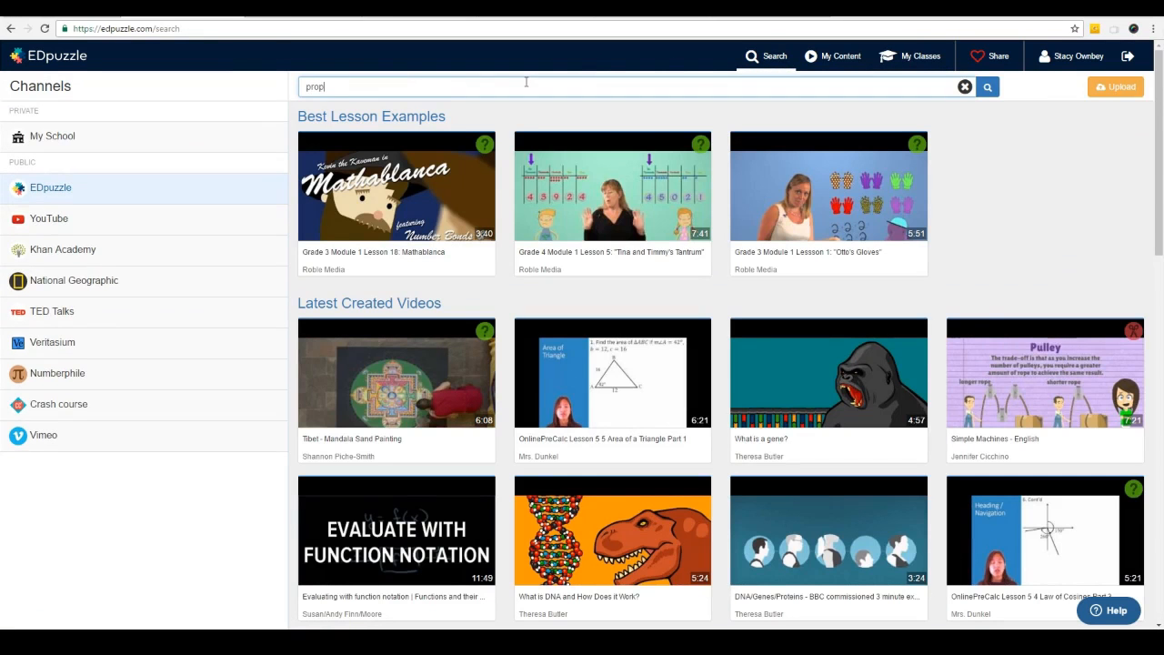
{"action": "key", "text": "Return"}
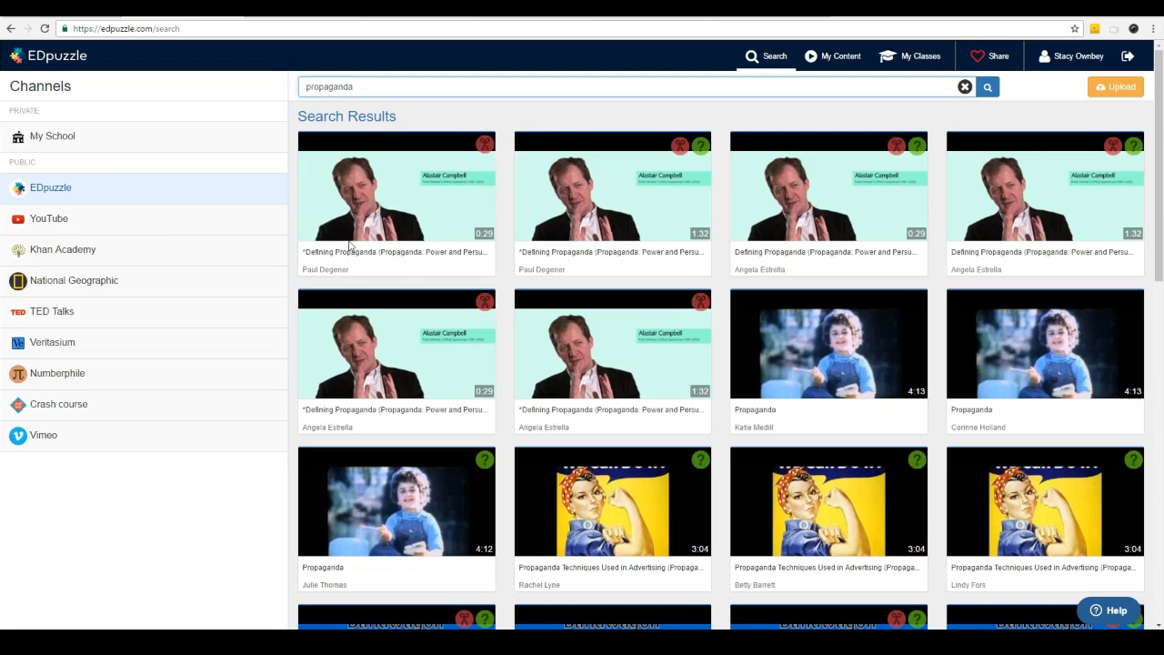
- Browse the propaganda search results and preview the first 0:29 "Defining Propaganda" video
{"action": "scroll", "coordinate": [955, 266], "scroll_direction": "down", "scroll_amount": 6}
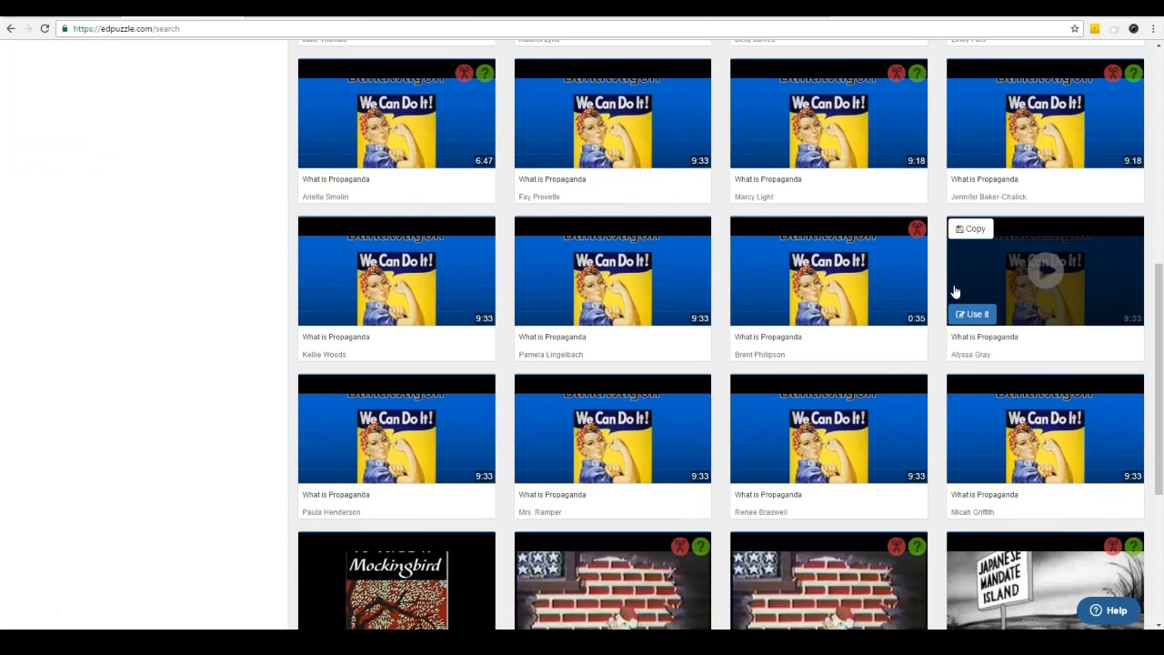
{"action": "scroll", "coordinate": [955, 291], "scroll_direction": "up", "scroll_amount": 6}
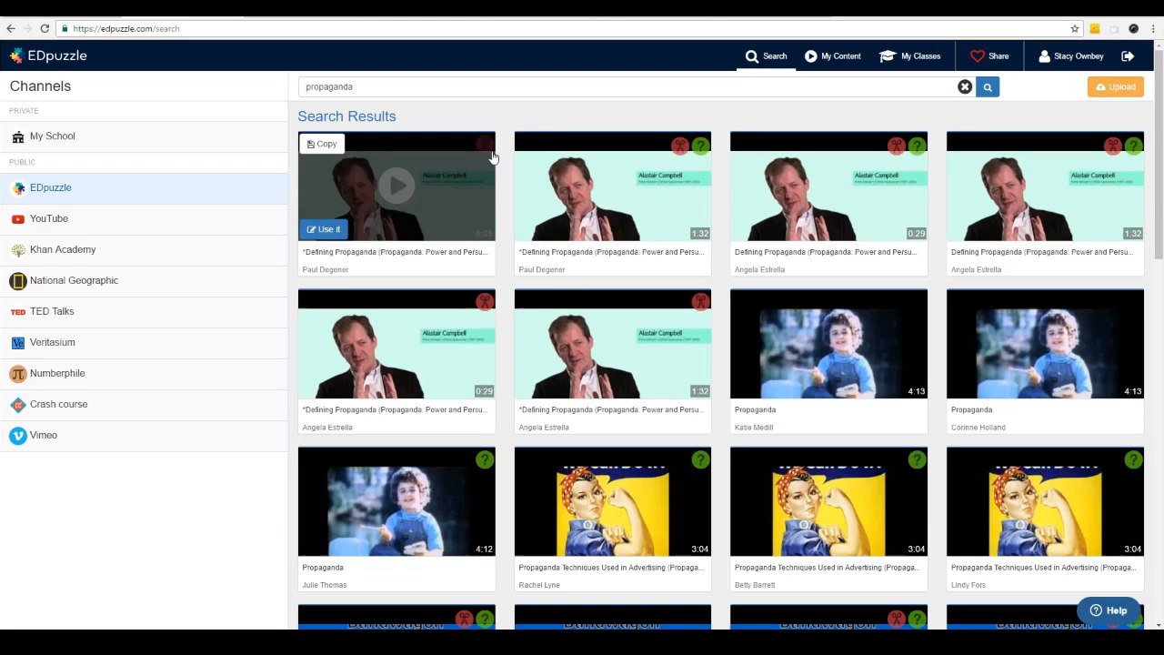
{"action": "left_click", "coordinate": [430, 182]}
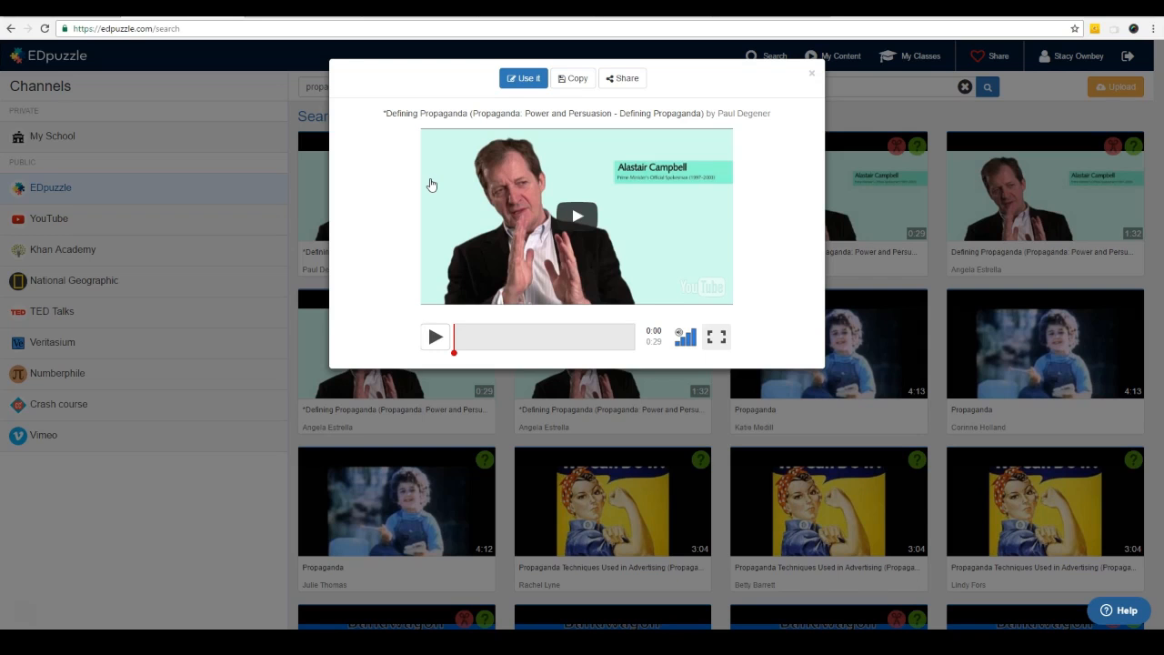
{"action": "left_click", "coordinate": [811, 73]}
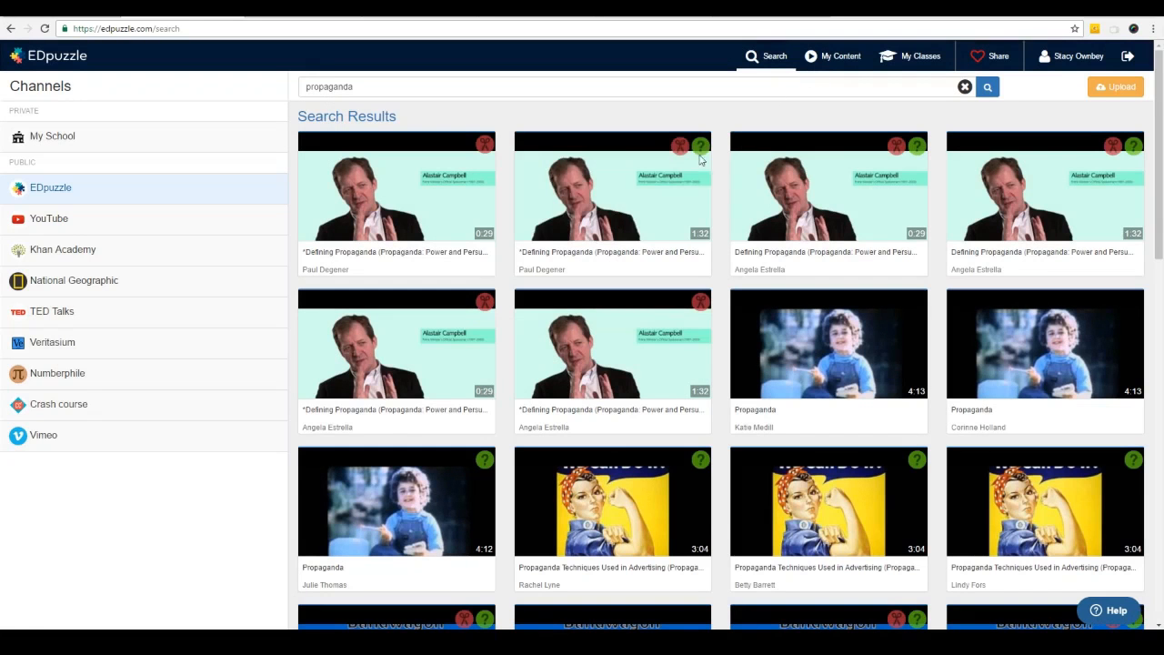
- Preview the quiz questions in the first 1:32 "Defining Propaganda" result and copy that video to the own content
{"action": "left_click", "coordinate": [675, 173]}
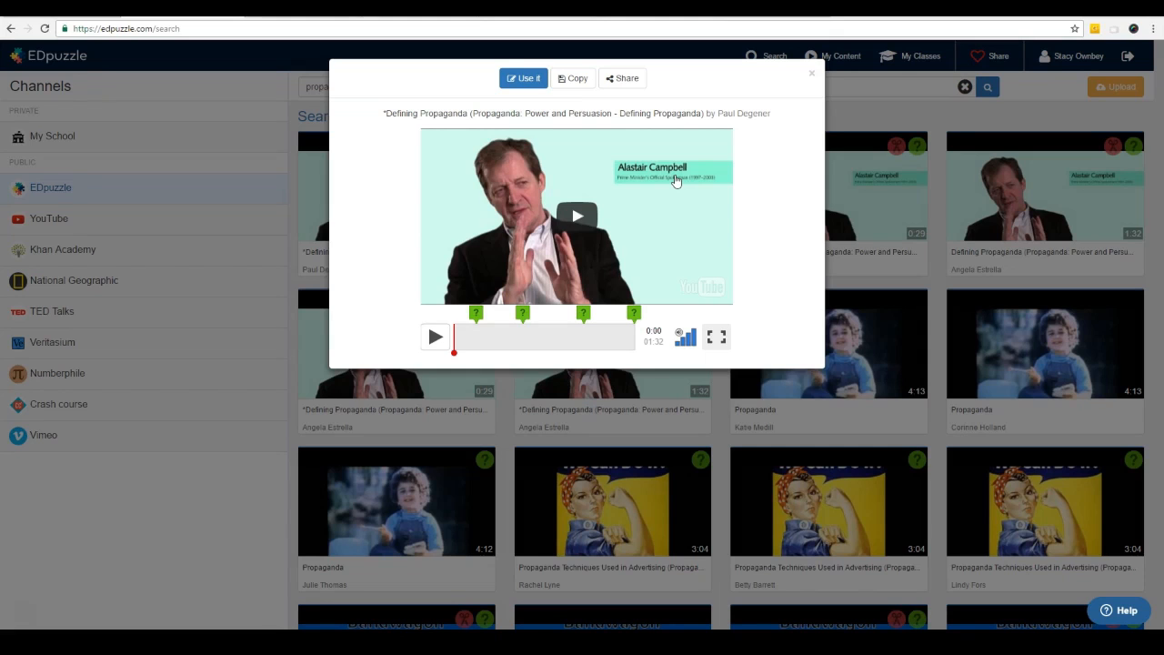
{"action": "left_click", "coordinate": [438, 339]}
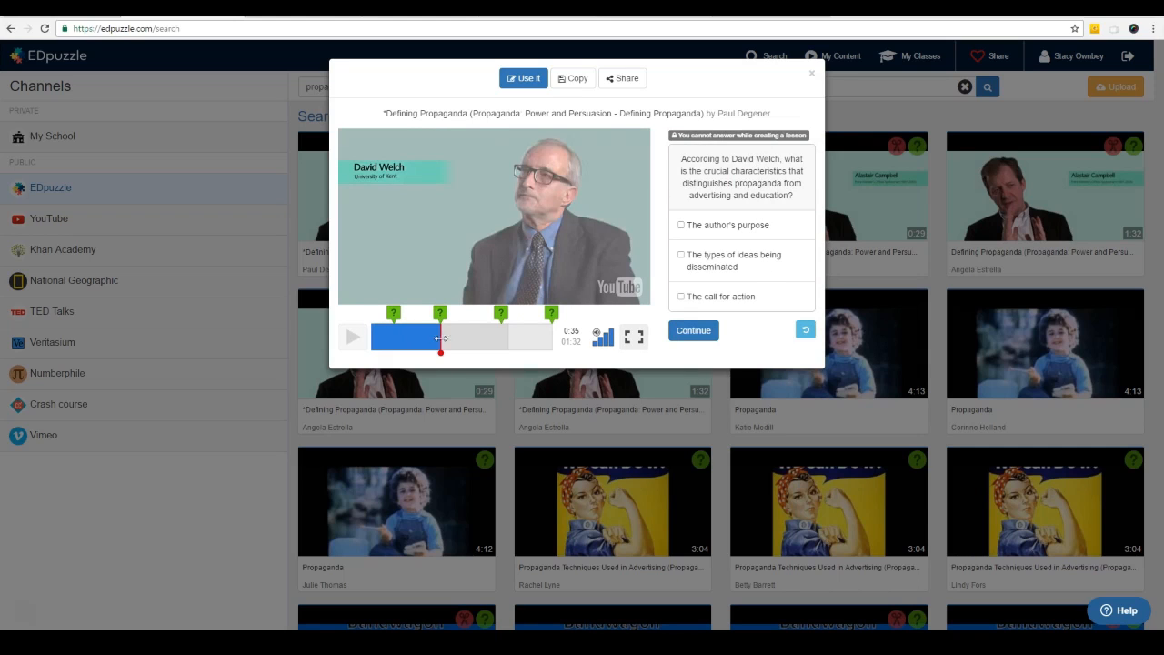
{"action": "left_click", "coordinate": [694, 330]}
{"action": "left_click_drag", "start_coordinate": [576, 328], "coordinate": [584, 334]}
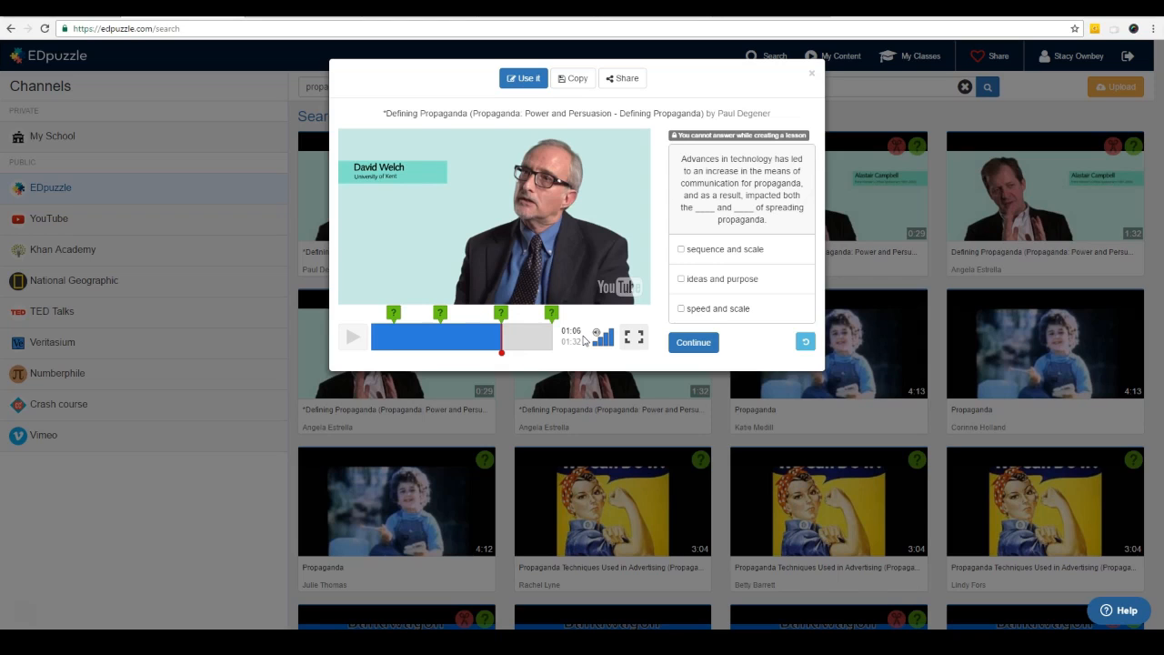
{"action": "left_click", "coordinate": [575, 78]}
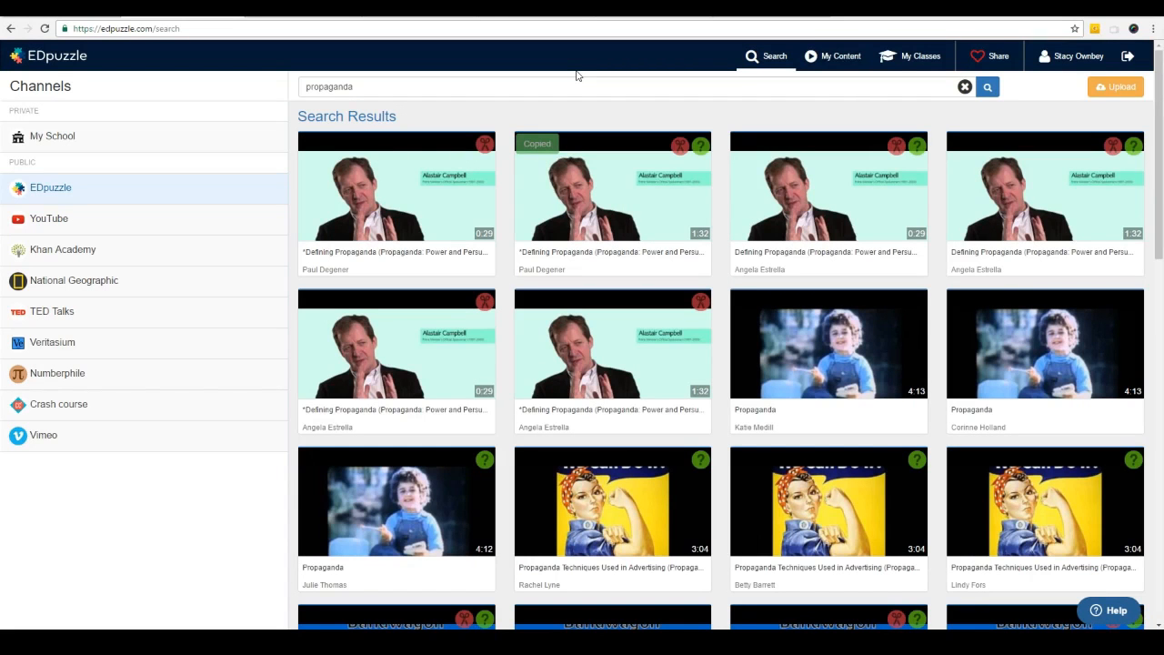
- Start assigning the copied "Defining Propaganda" video from My Content and choose all four classes
{"action": "left_click", "coordinate": [841, 57]}
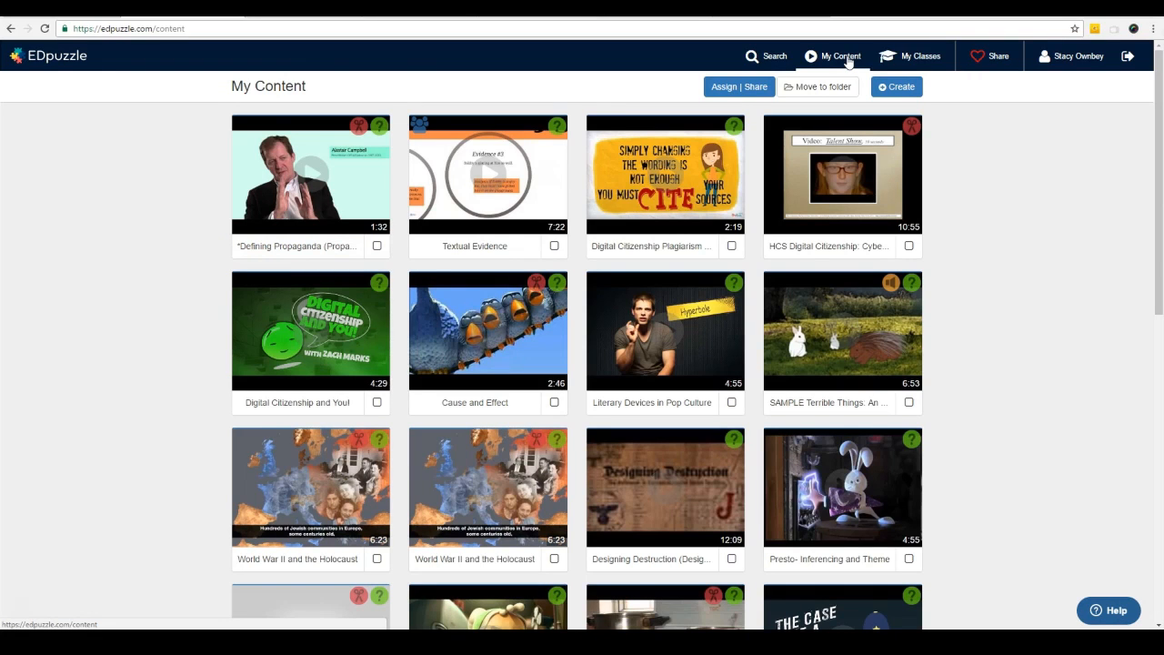
{"action": "left_click", "coordinate": [376, 245]}
{"action": "left_click", "coordinate": [748, 88]}
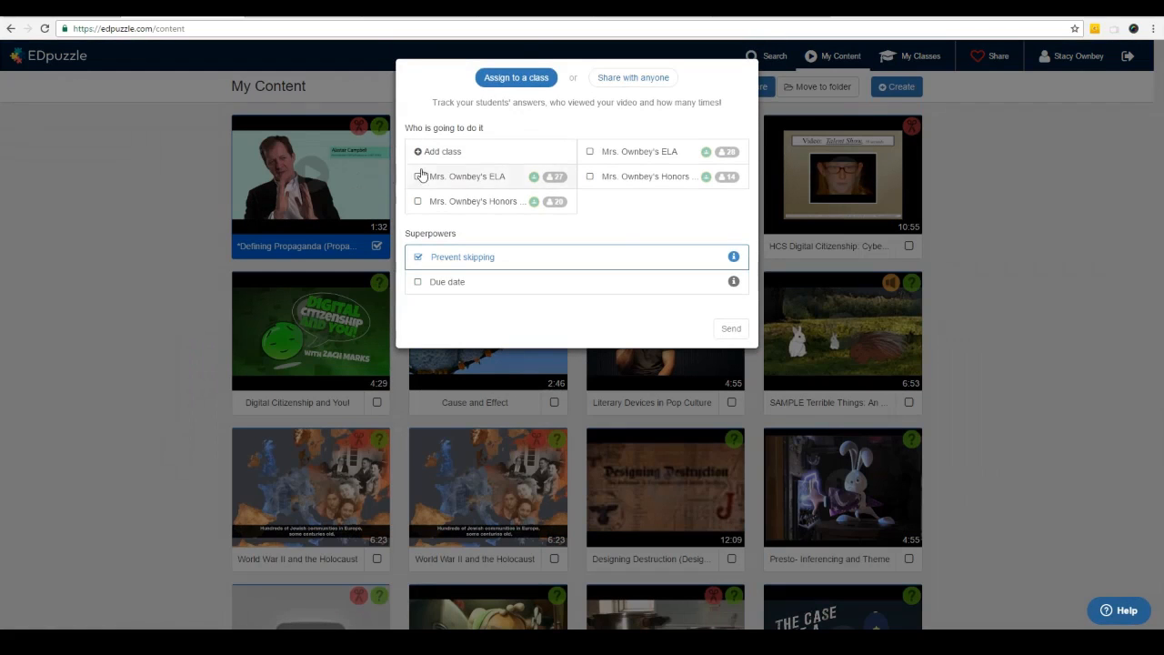
{"action": "left_click", "coordinate": [419, 176]}
{"action": "left_click", "coordinate": [418, 201]}
{"action": "left_click", "coordinate": [589, 151]}
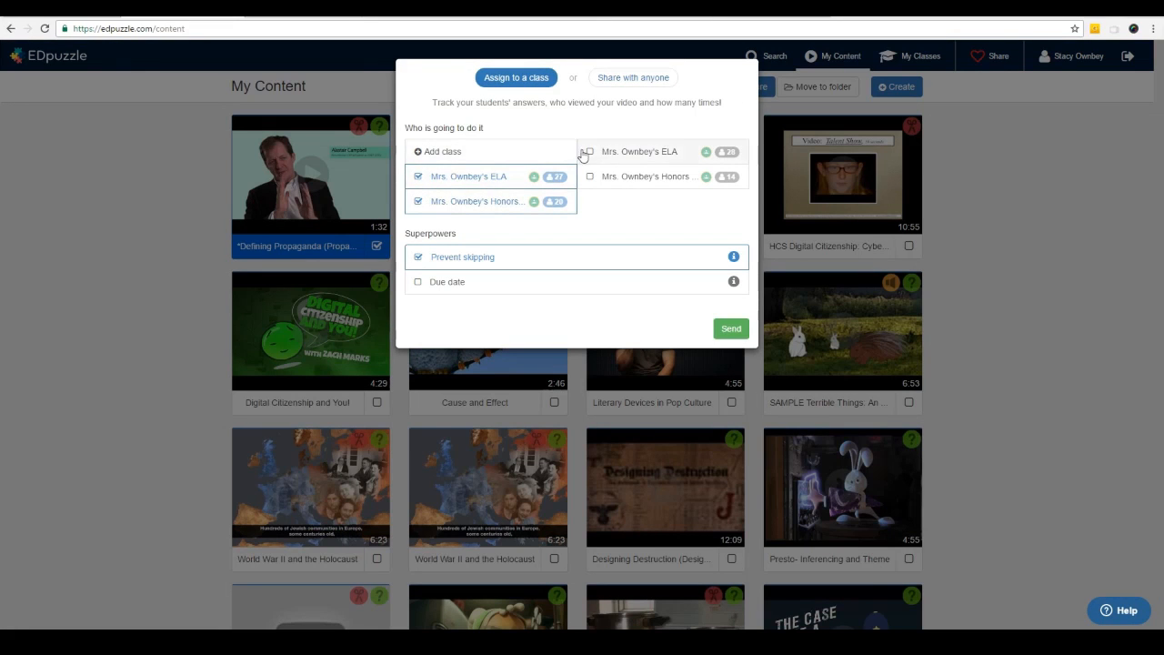
{"action": "left_click", "coordinate": [588, 176]}
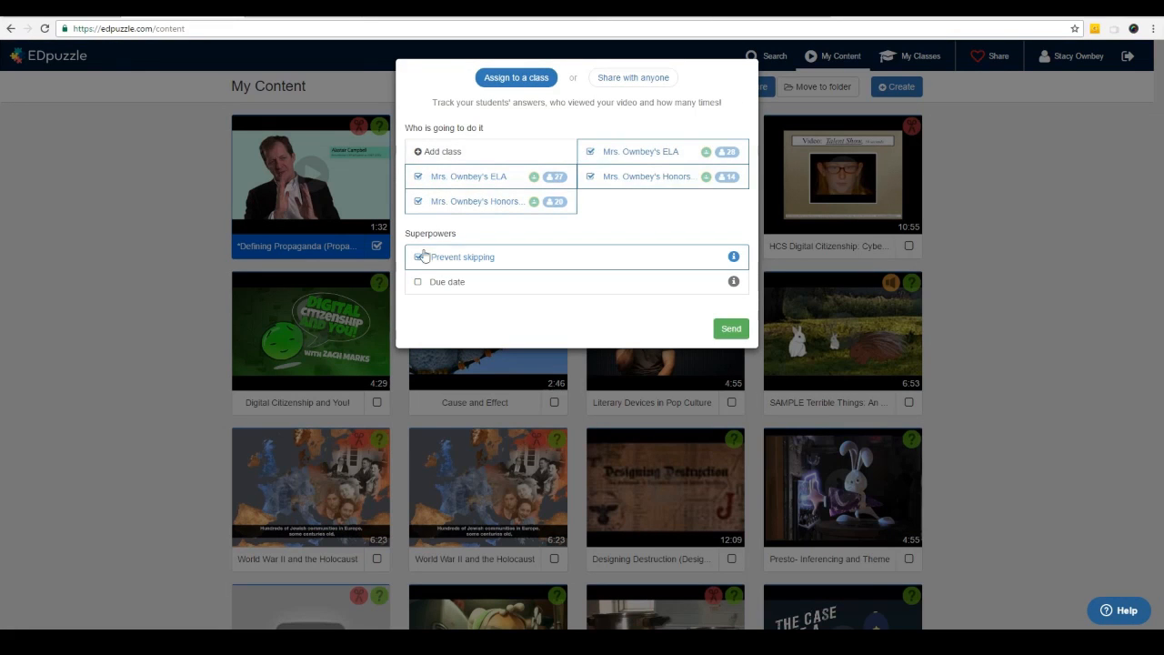
- Give the assignment a due date of Sat Oct 22, 2016 at 11:59 PM and send it
{"action": "left_click", "coordinate": [473, 282]}
{"action": "left_click", "coordinate": [663, 424]}
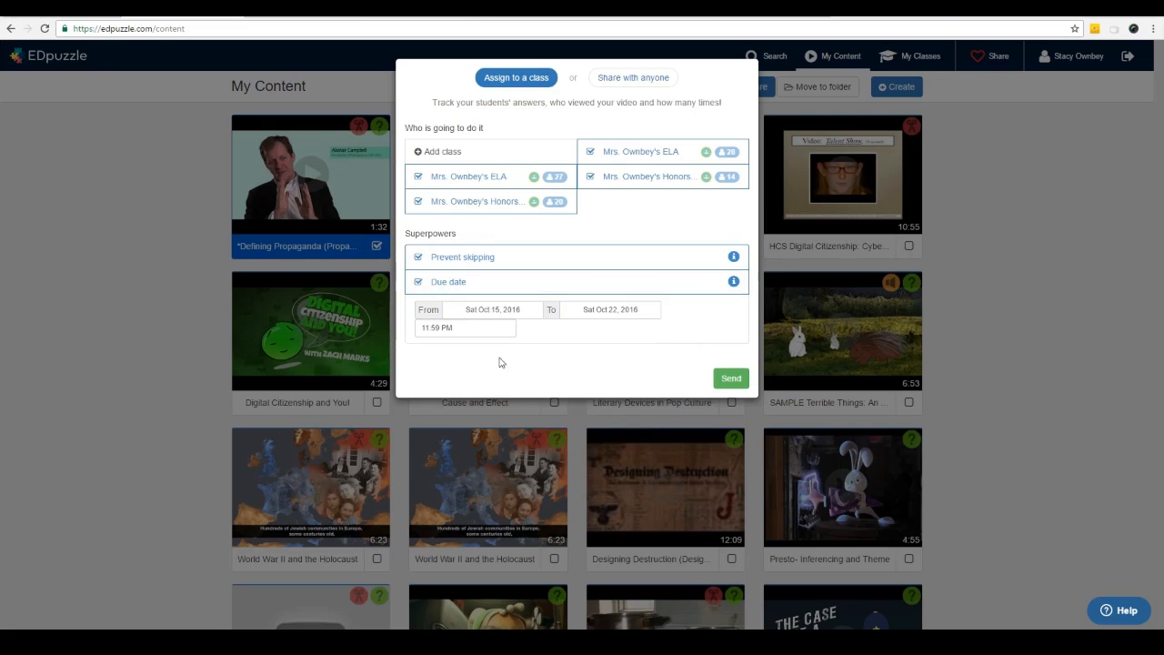
{"action": "left_click", "coordinate": [722, 380]}
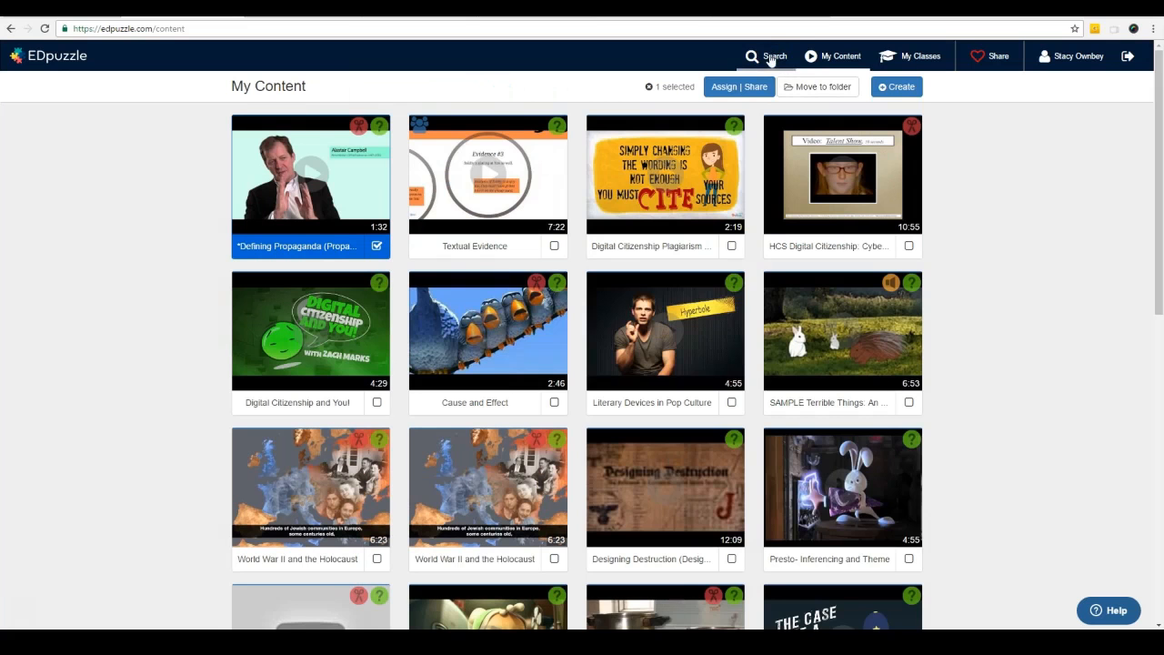
- Return to the video search, find the Vimeo video "Propaganda in Pop Culture!" by its pasted URL, and open it for editing
{"action": "left_click", "coordinate": [771, 59]}
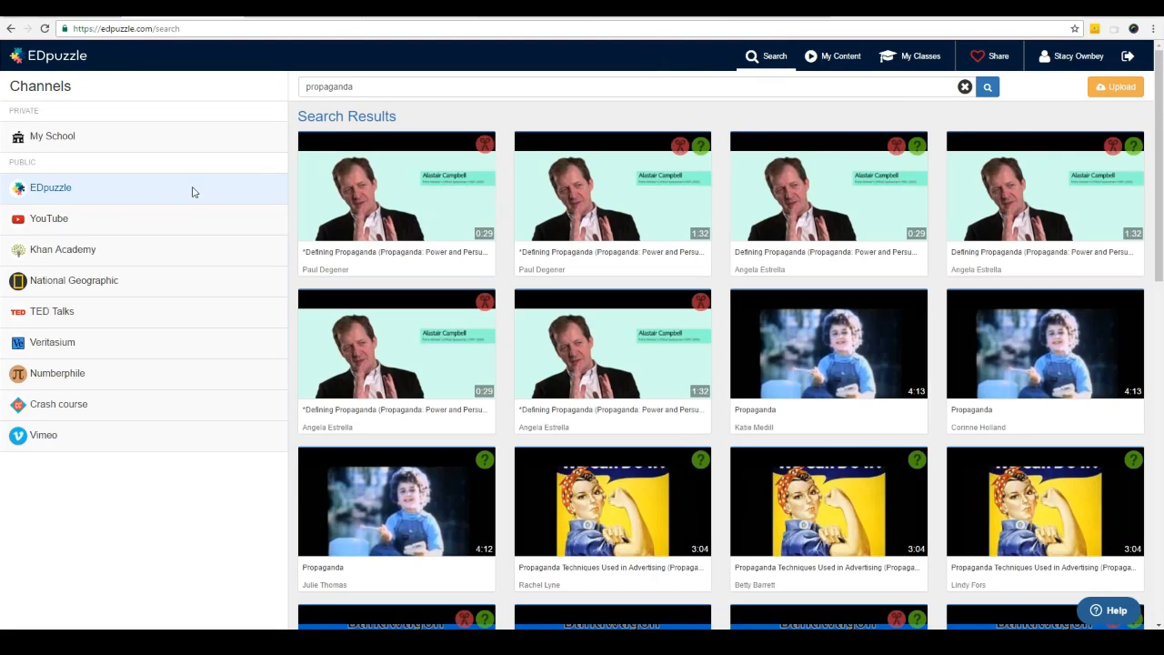
{"action": "left_click", "coordinate": [52, 225]}
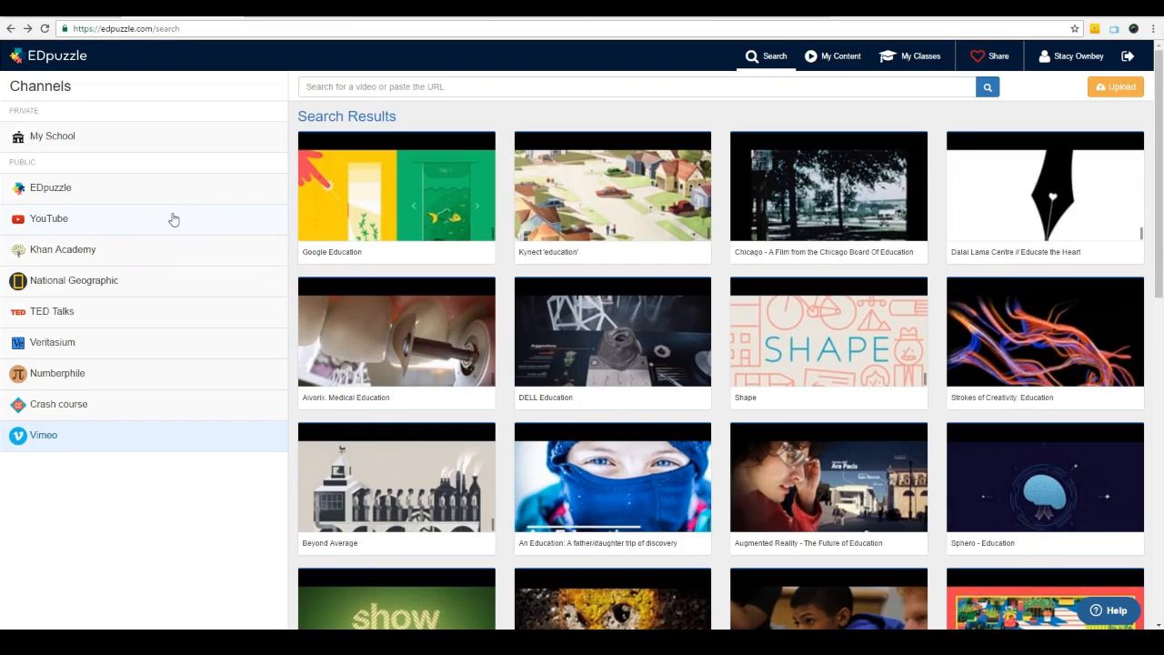
{"action": "left_click", "coordinate": [387, 86]}
{"action": "key", "text": "ctrl+v"}
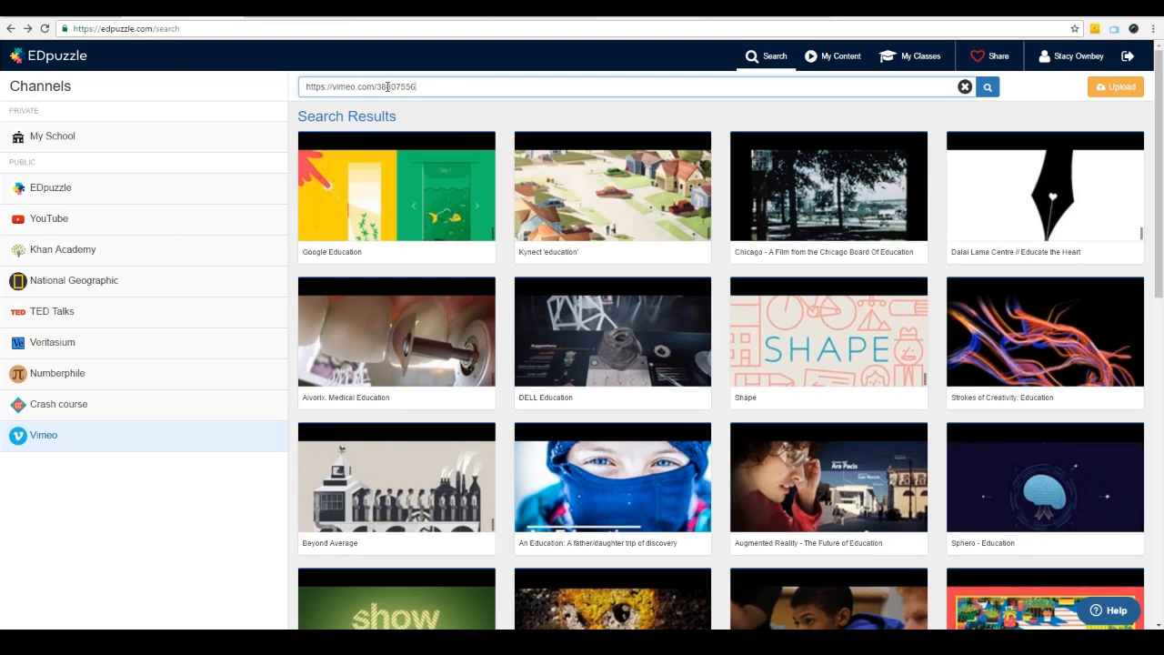
{"action": "key", "text": "Return"}
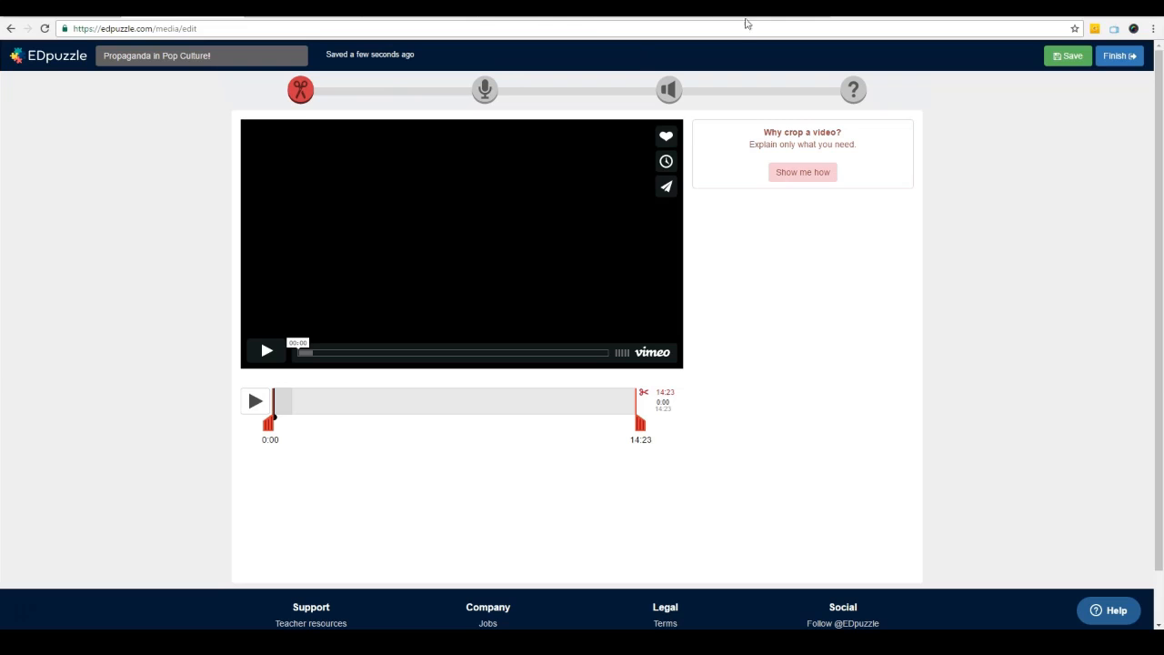
- Try cropping the video's end to about 06:05, and restore the crop range to the full length
{"action": "left_click_drag", "start_coordinate": [262, 432], "coordinate": [426, 423]}
{"action": "left_click_drag", "start_coordinate": [641, 423], "coordinate": [265, 421]}
{"action": "left_click_drag", "start_coordinate": [476, 424], "coordinate": [433, 421]}
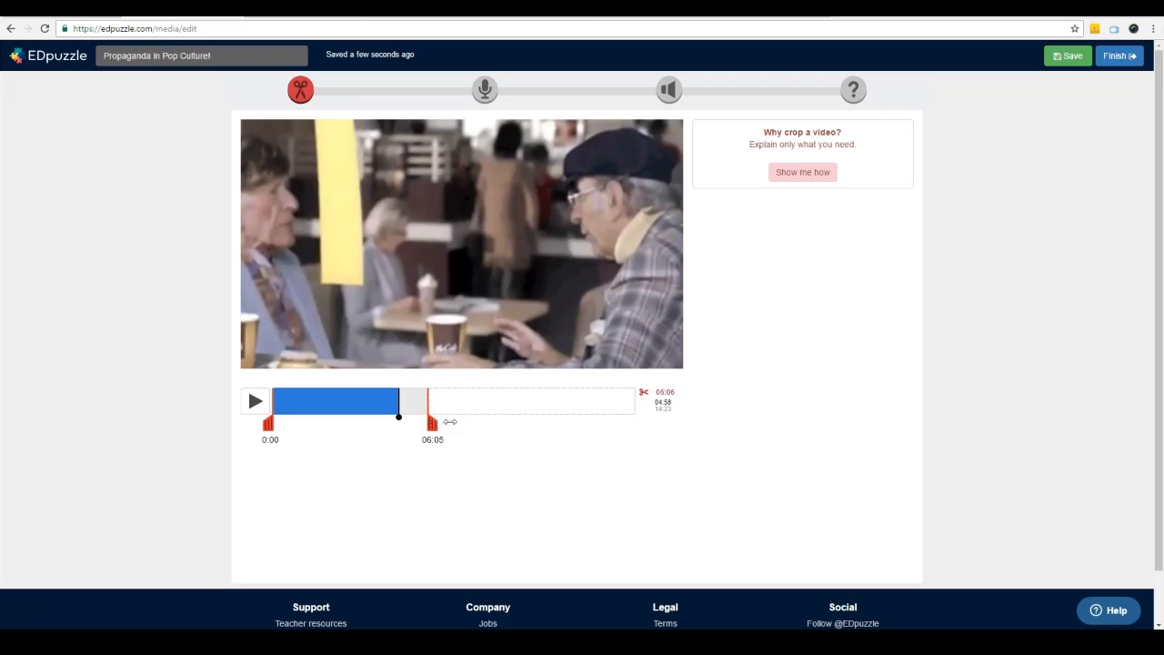
{"action": "left_click_drag", "start_coordinate": [433, 421], "coordinate": [670, 406]}
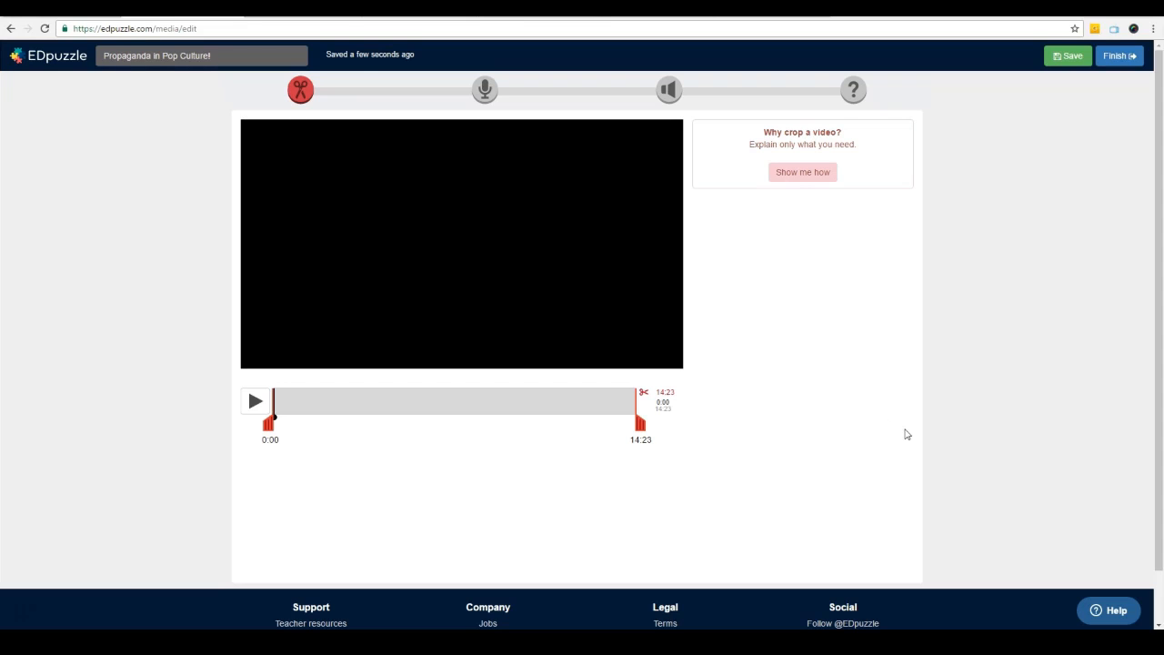
{"action": "left_click", "coordinate": [818, 179]}
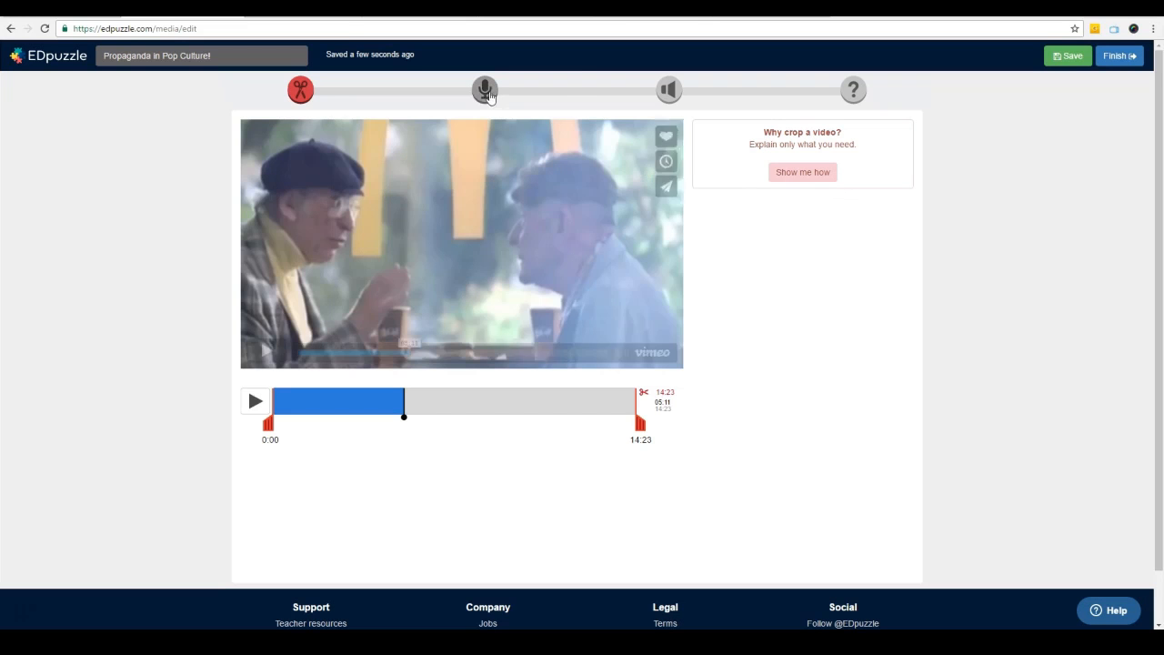
- Look at the audio track stage, and move the marker in the audio notes stage to about 06:35
{"action": "left_click", "coordinate": [485, 90]}
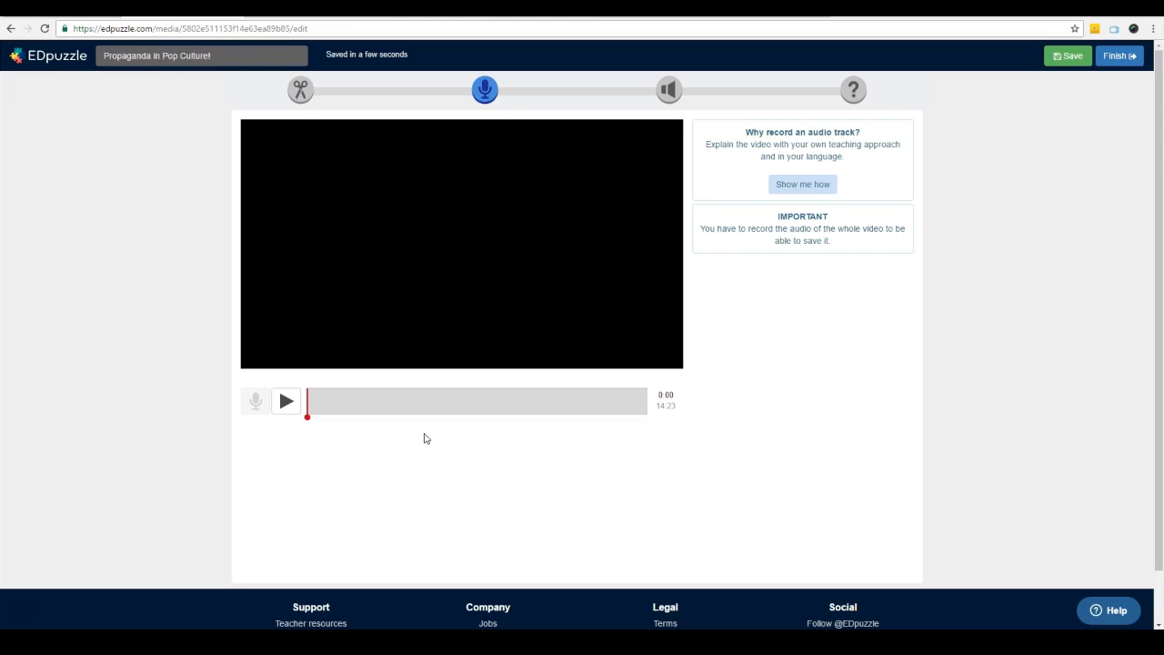
{"action": "left_click", "coordinate": [670, 91]}
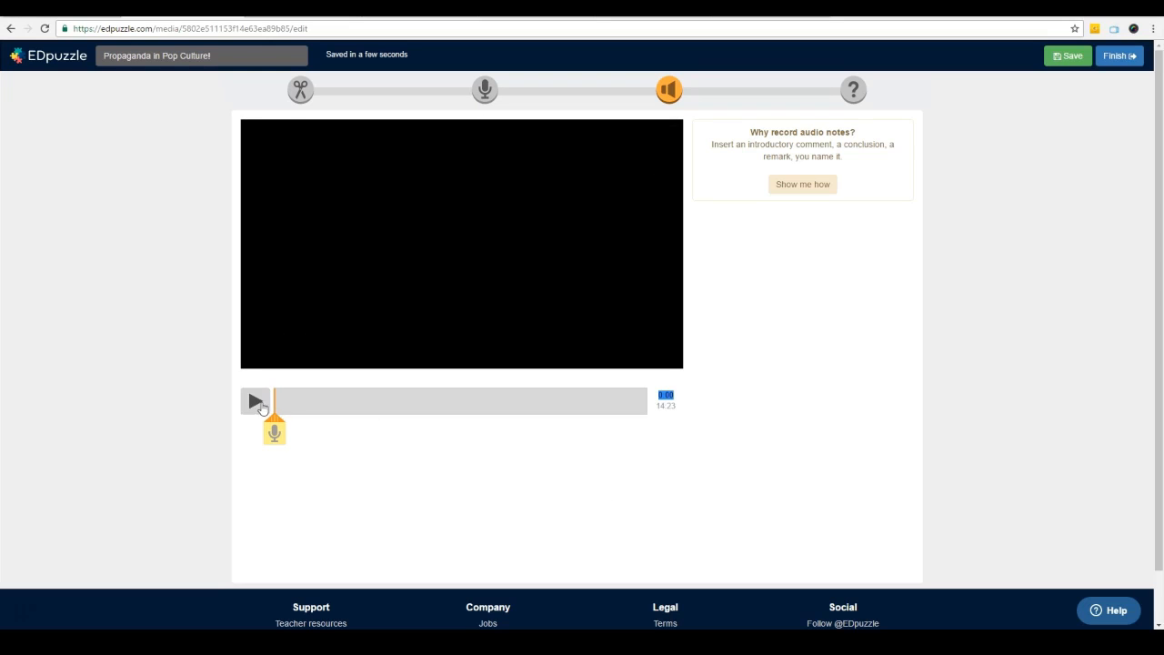
{"action": "mouse_move", "coordinate": [274, 406]}
{"action": "left_mouse_down"}
{"action": "mouse_move", "coordinate": [423, 403]}
{"action": "mouse_move", "coordinate": [431, 435]}
{"action": "left_mouse_up"}
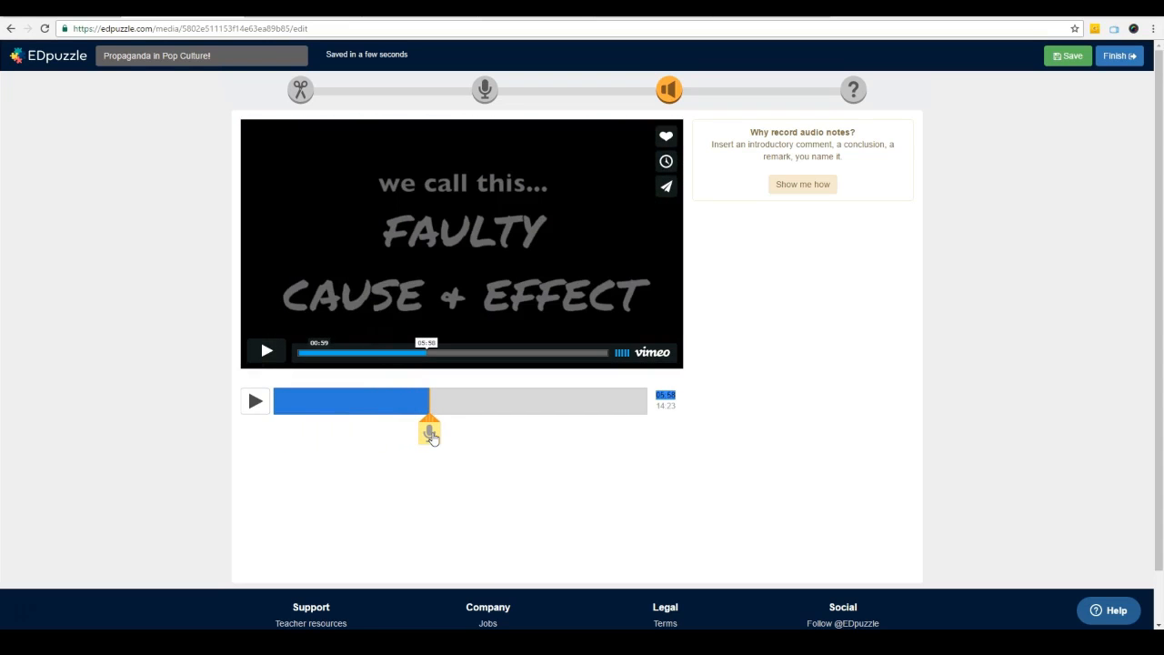
{"action": "left_click_drag", "start_coordinate": [433, 437], "coordinate": [444, 435]}
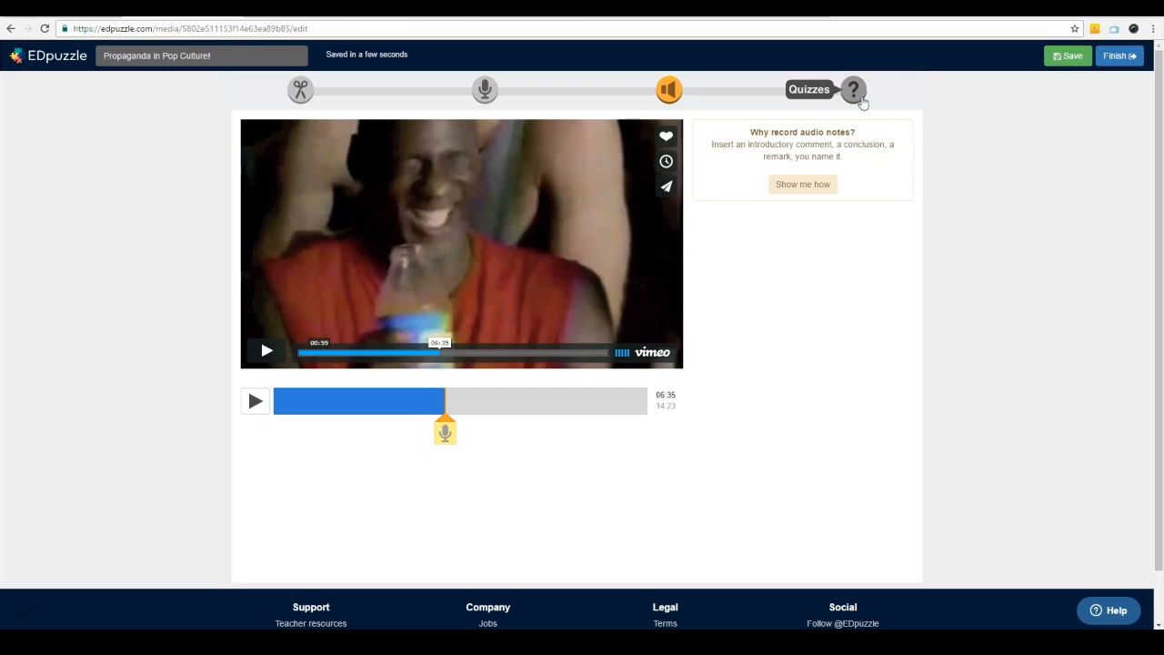
- Go to the quizzes stage, place the marker at about 01:05, and add a new question at that point
{"action": "left_click", "coordinate": [858, 97]}
{"action": "left_click", "coordinate": [307, 399]}
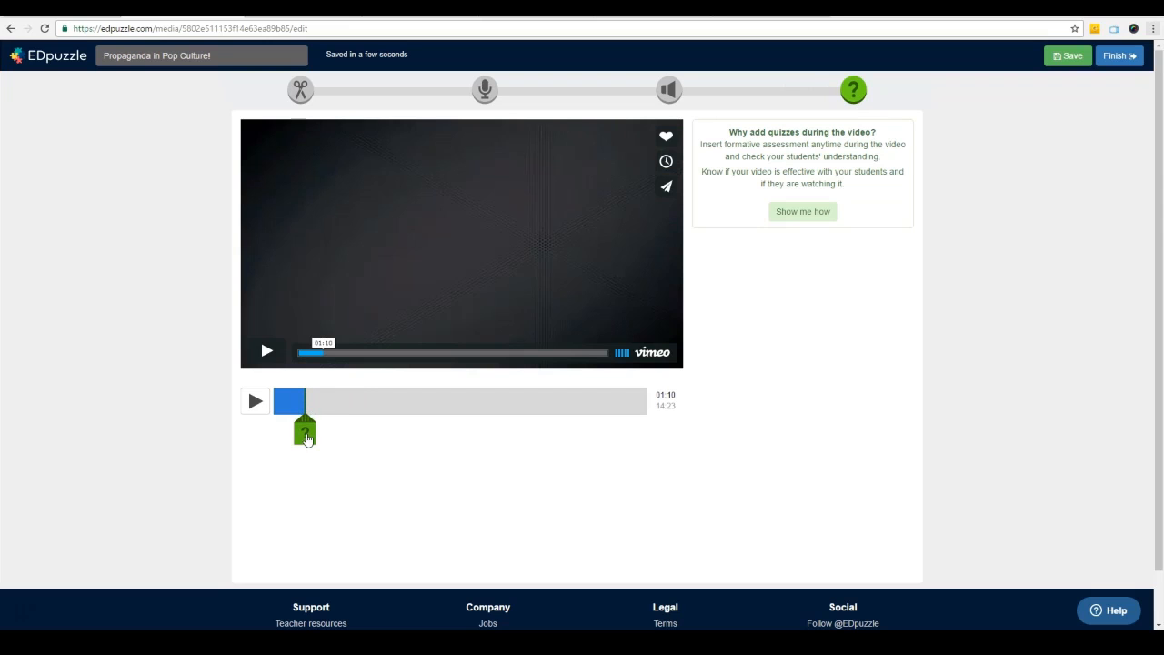
{"action": "left_click", "coordinate": [301, 393]}
{"action": "left_click_drag", "start_coordinate": [301, 396], "coordinate": [302, 396]}
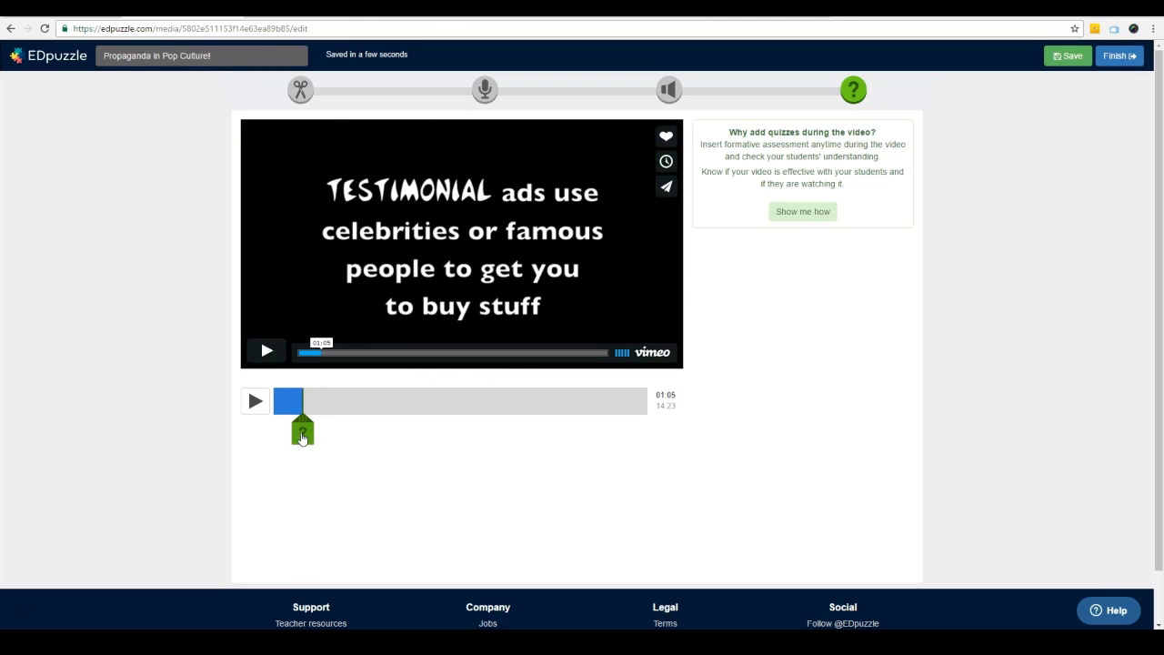
{"action": "left_click", "coordinate": [303, 435]}
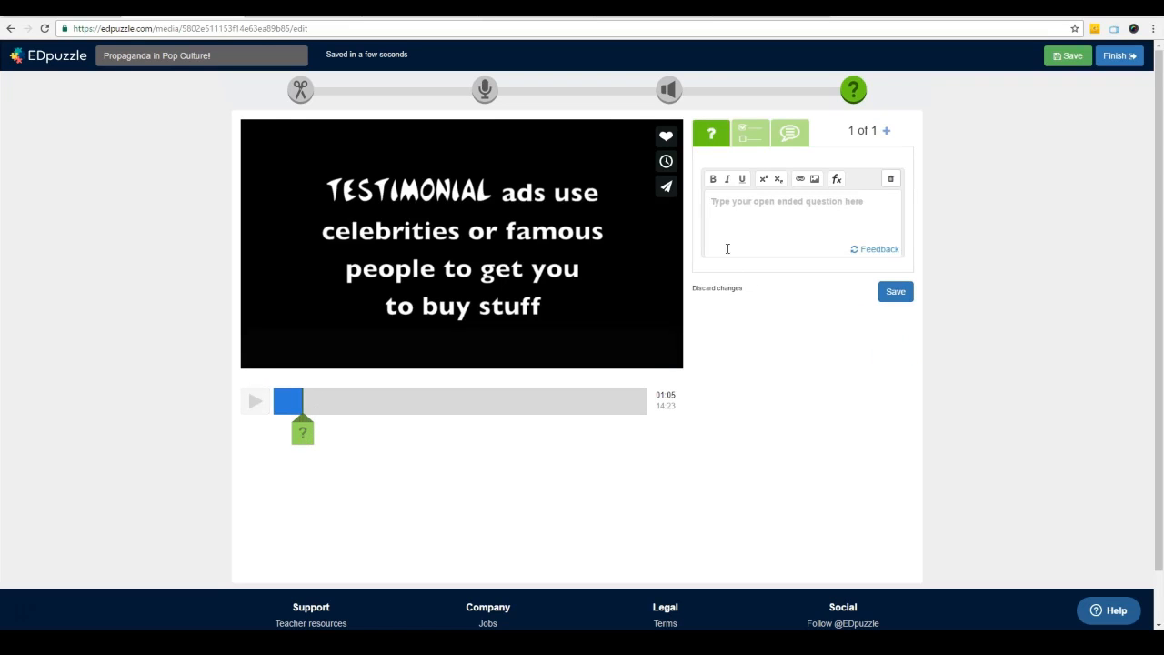
- Look at the multiple-choice and comment types, then write the open-ended question "What is testimonial?" and save it
{"action": "left_click", "coordinate": [743, 135]}
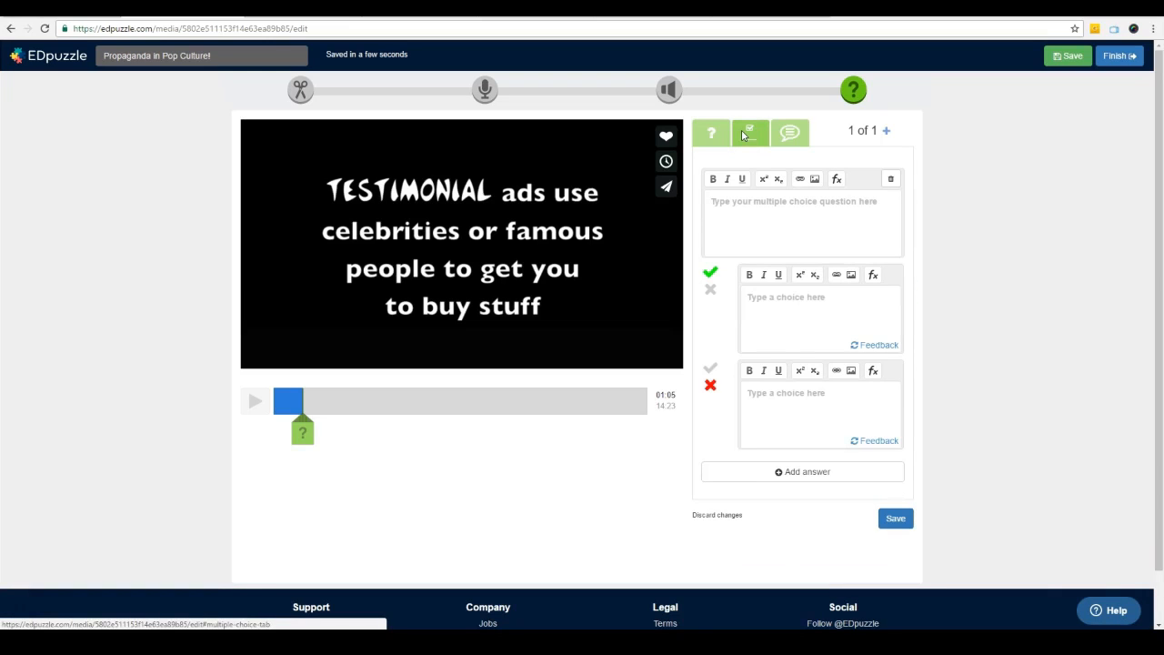
{"action": "left_click", "coordinate": [790, 135]}
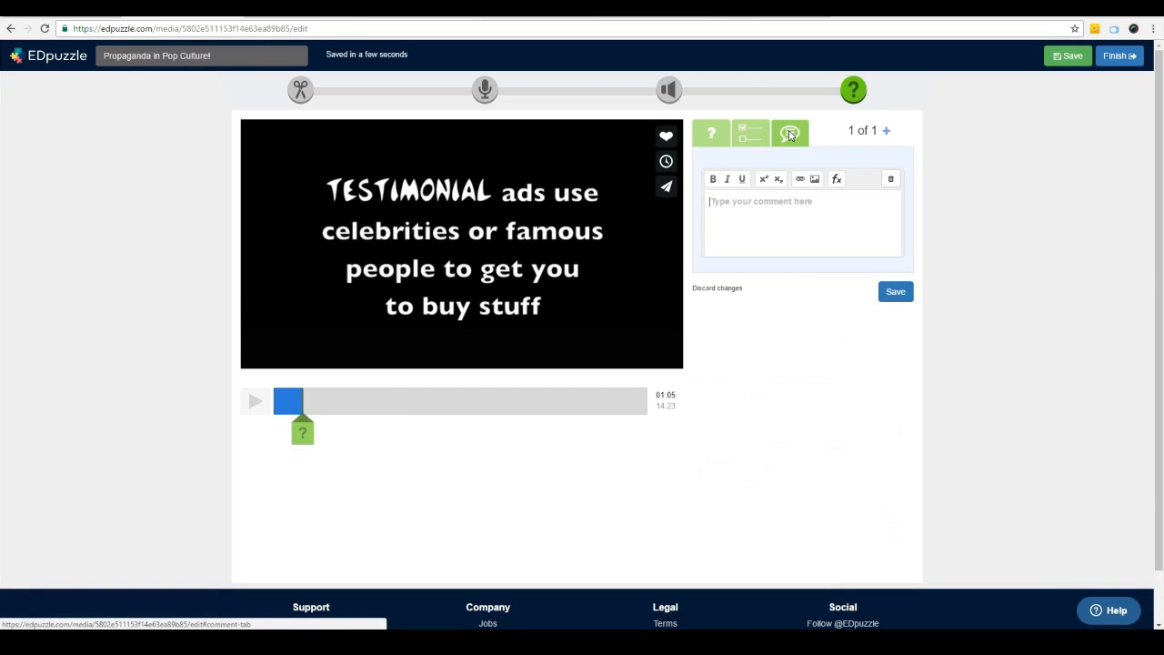
{"action": "left_click", "coordinate": [716, 132]}
{"action": "type", "text": "Wh"}
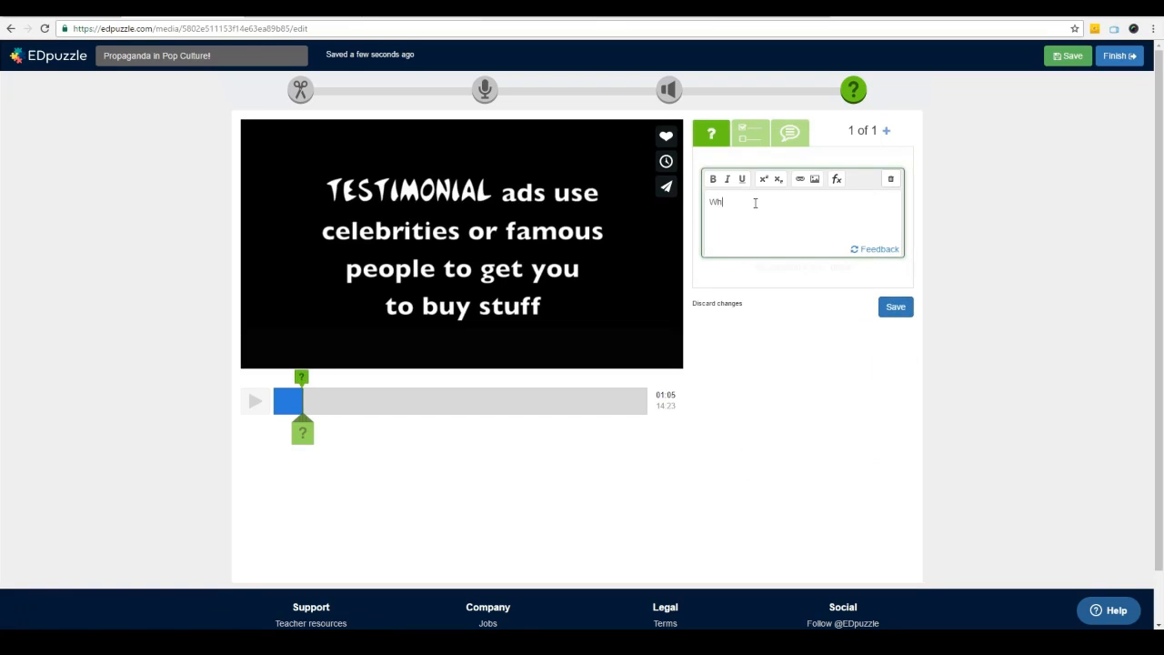
{"action": "type", "text": "at is "}
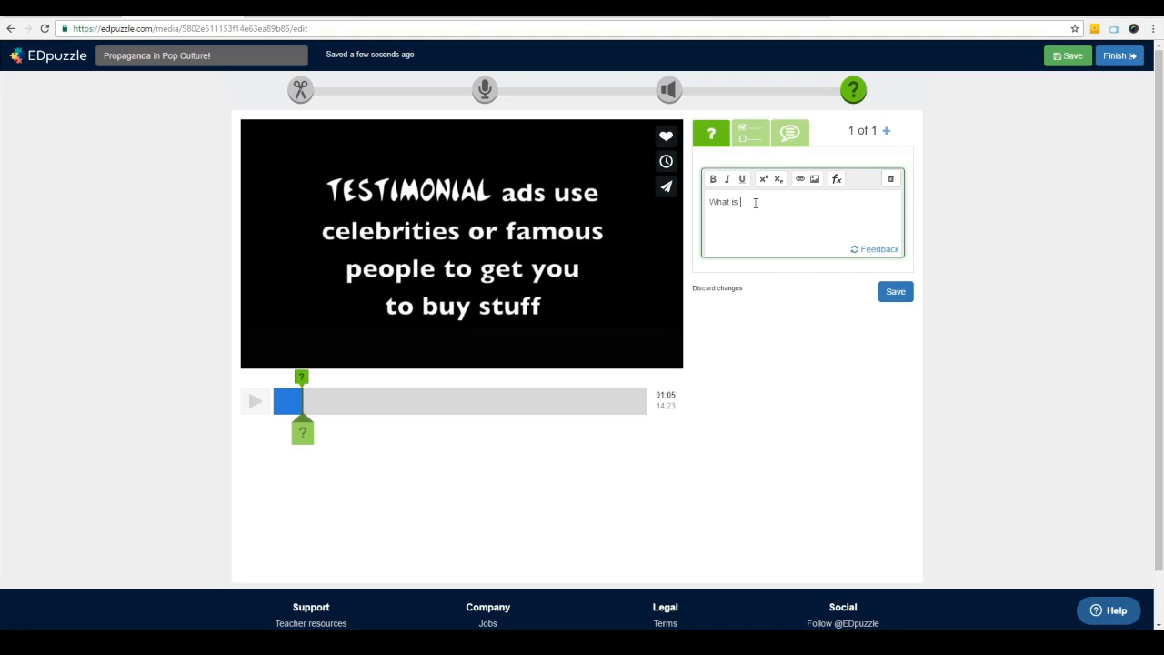
{"action": "type", "text": "testimonial?"}
{"action": "left_click", "coordinate": [895, 292]}
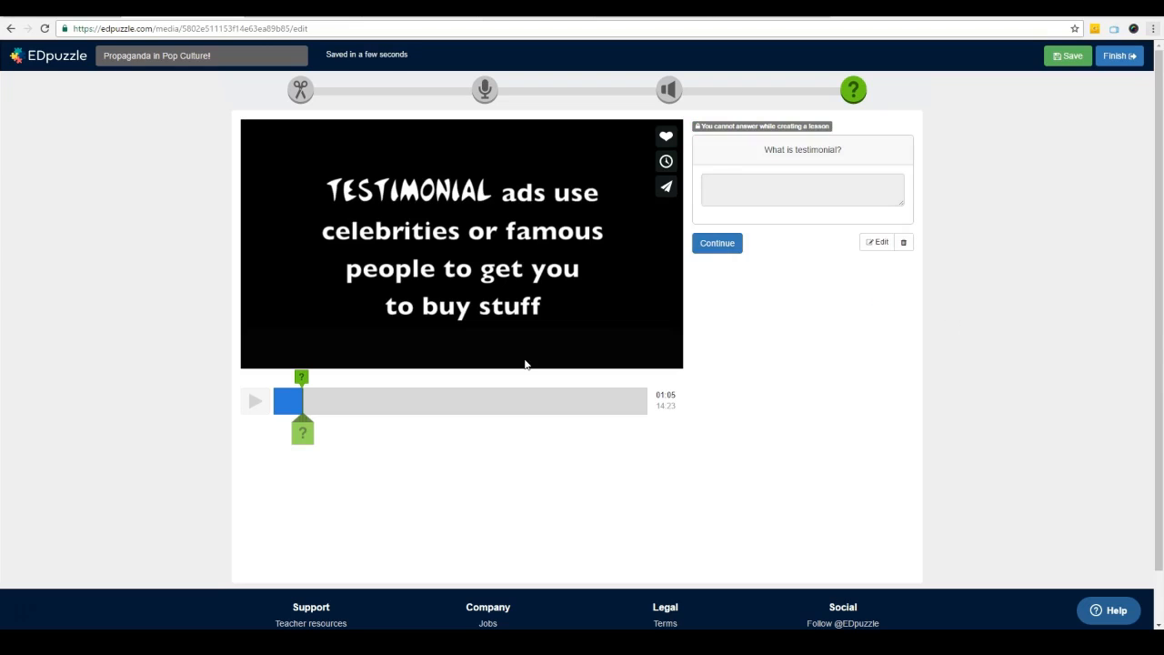
- Add a multiple-choice question at about 03:05 asking "What reason does Justin Bieber give for getting zits?"
{"action": "left_click", "coordinate": [302, 378]}
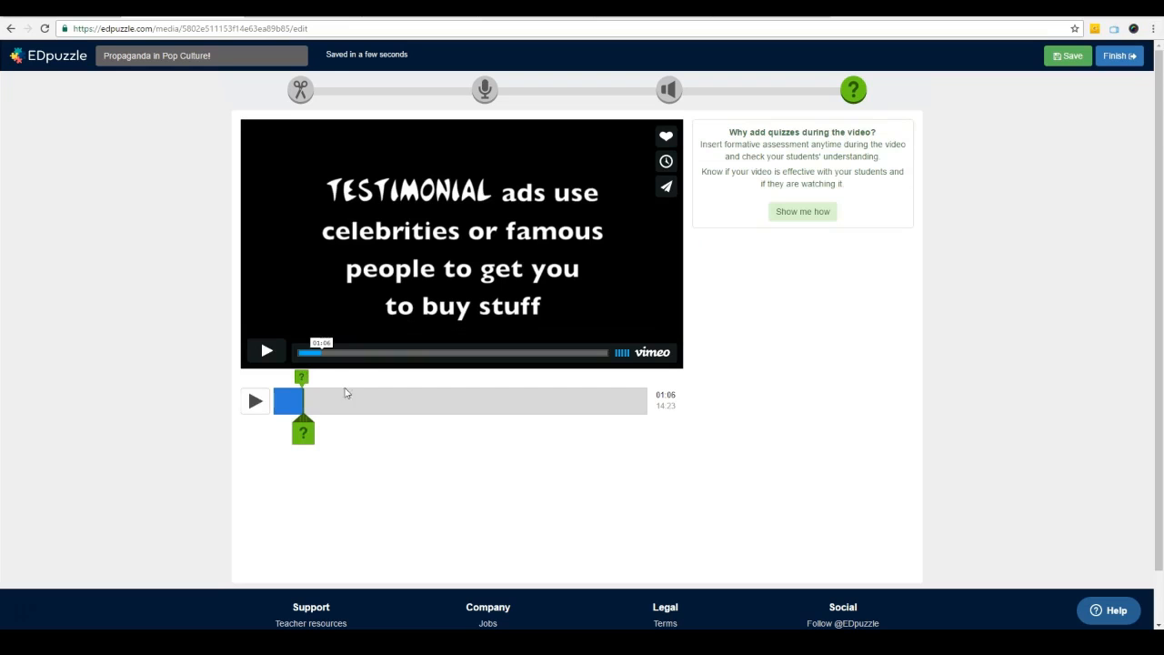
{"action": "left_click_drag", "start_coordinate": [305, 402], "coordinate": [355, 398]}
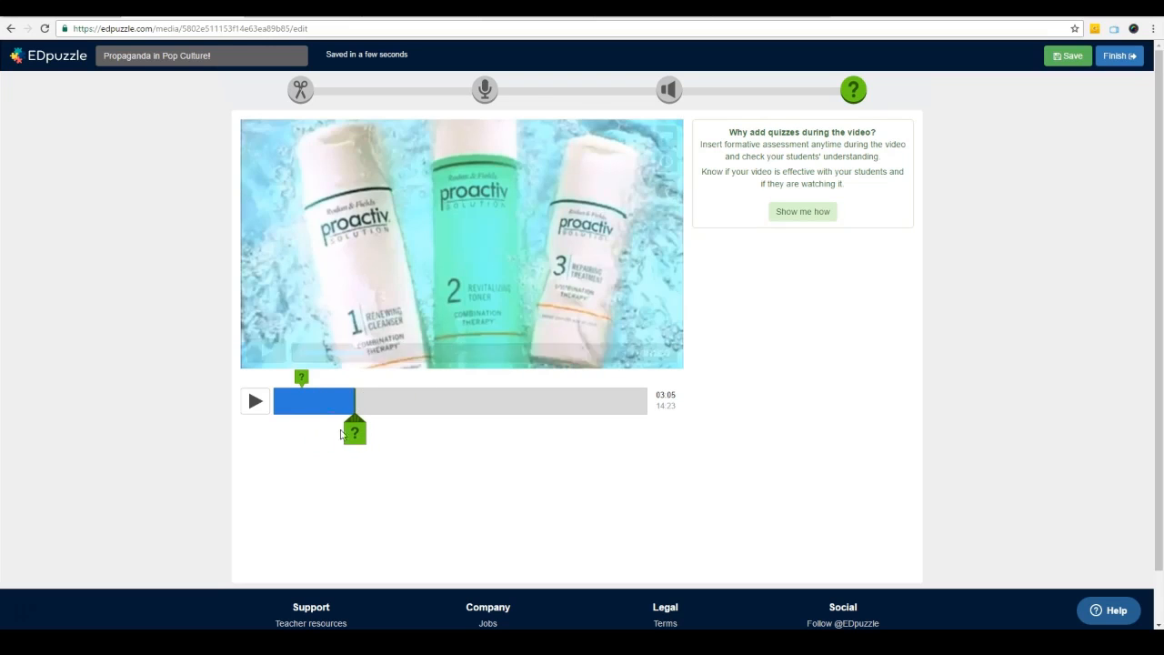
{"action": "left_click", "coordinate": [362, 437]}
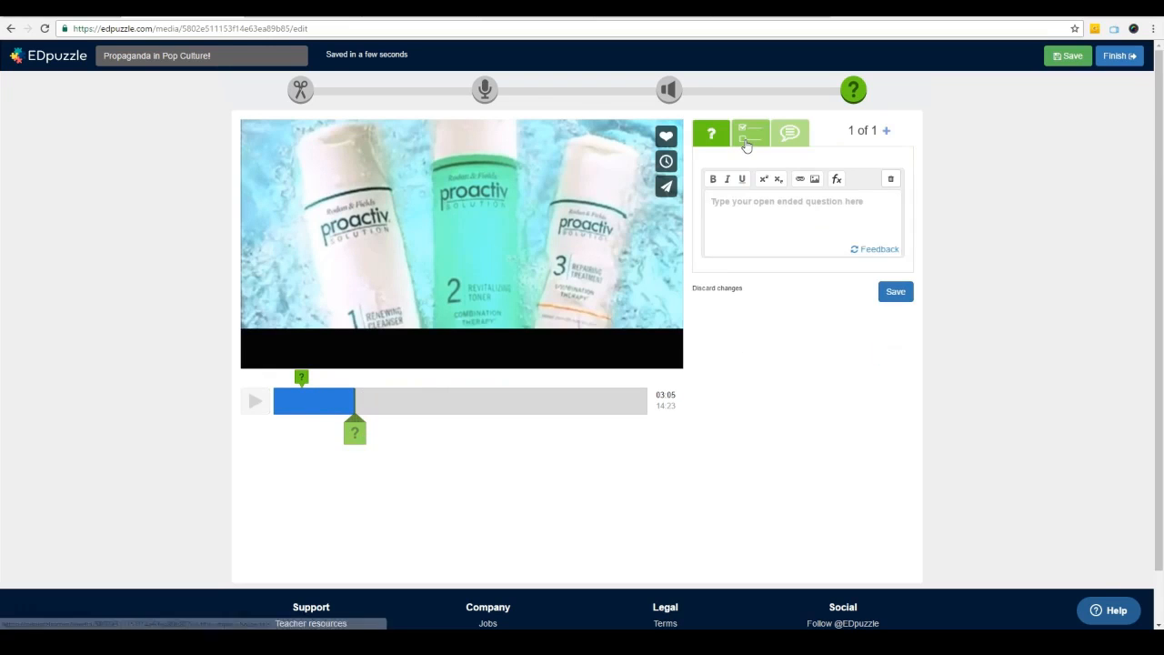
{"action": "left_click", "coordinate": [746, 142]}
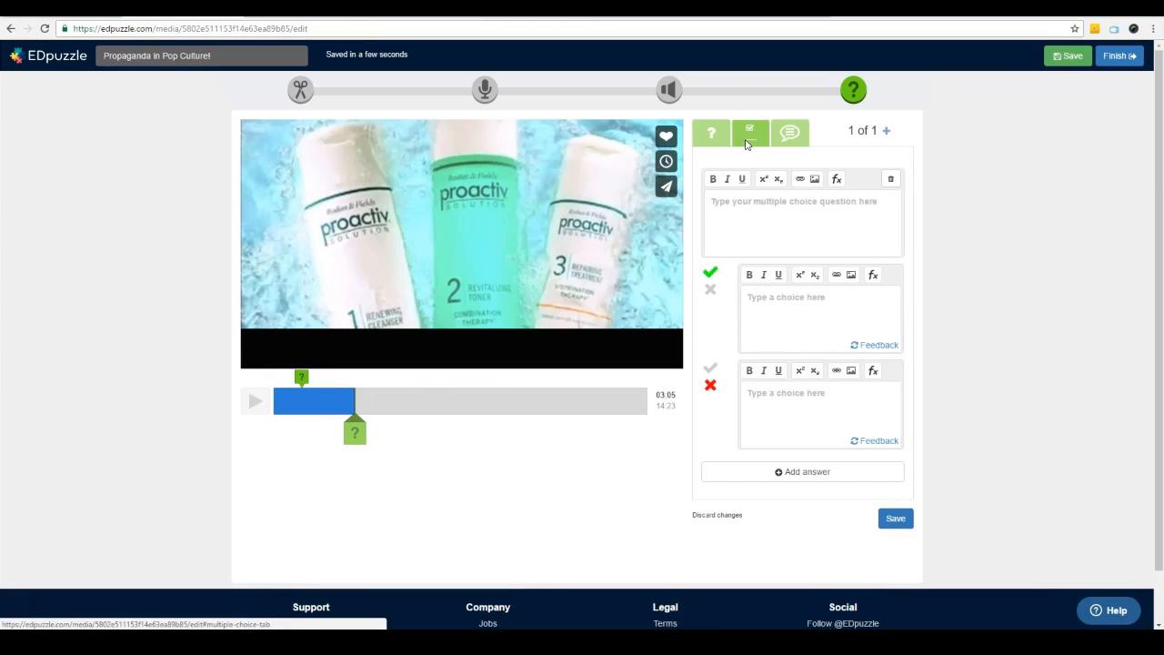
{"action": "type", "text": "What reason does Justin Bieber give for getting zits?"}
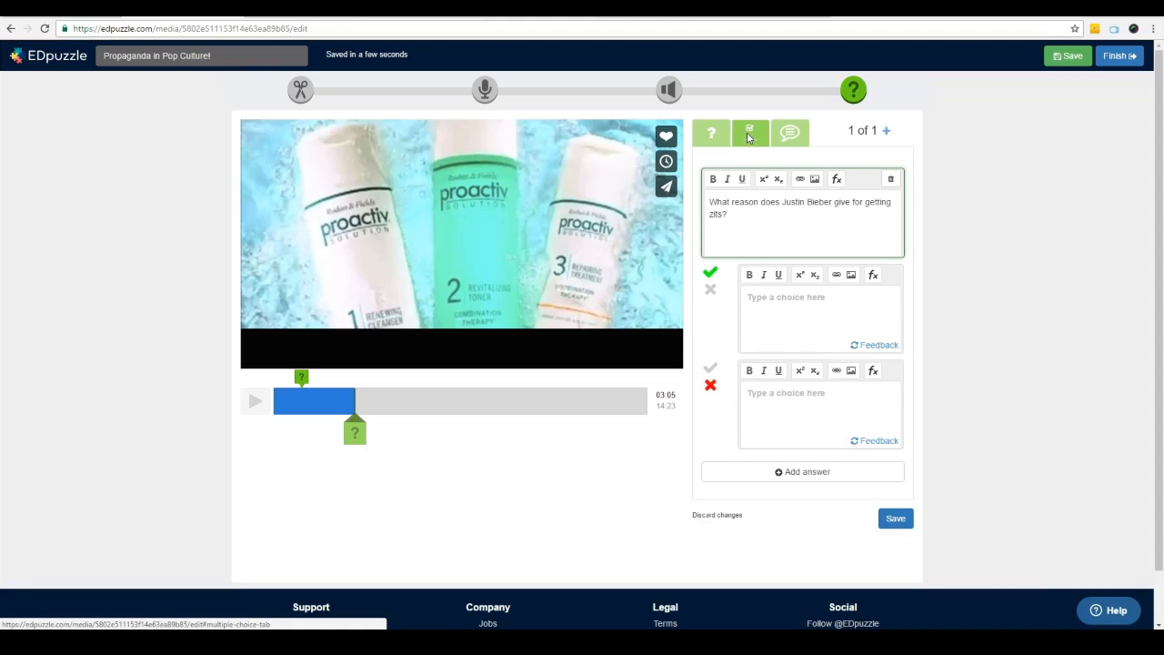
{"action": "left_click", "coordinate": [748, 136]}
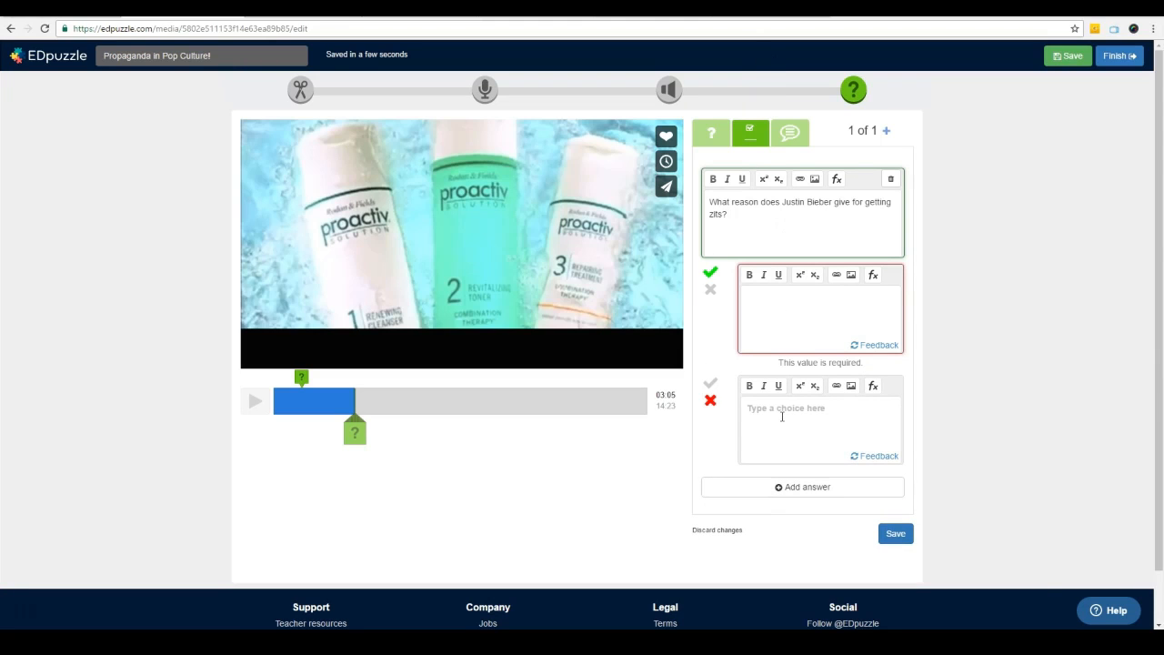
- Provide four answers, "He holds the microphone to his chin" (correct), "He doesn't bathe", "He eats a lot of junk food", "He's a teenager", and save the question
{"action": "double_click", "coordinate": [792, 485]}
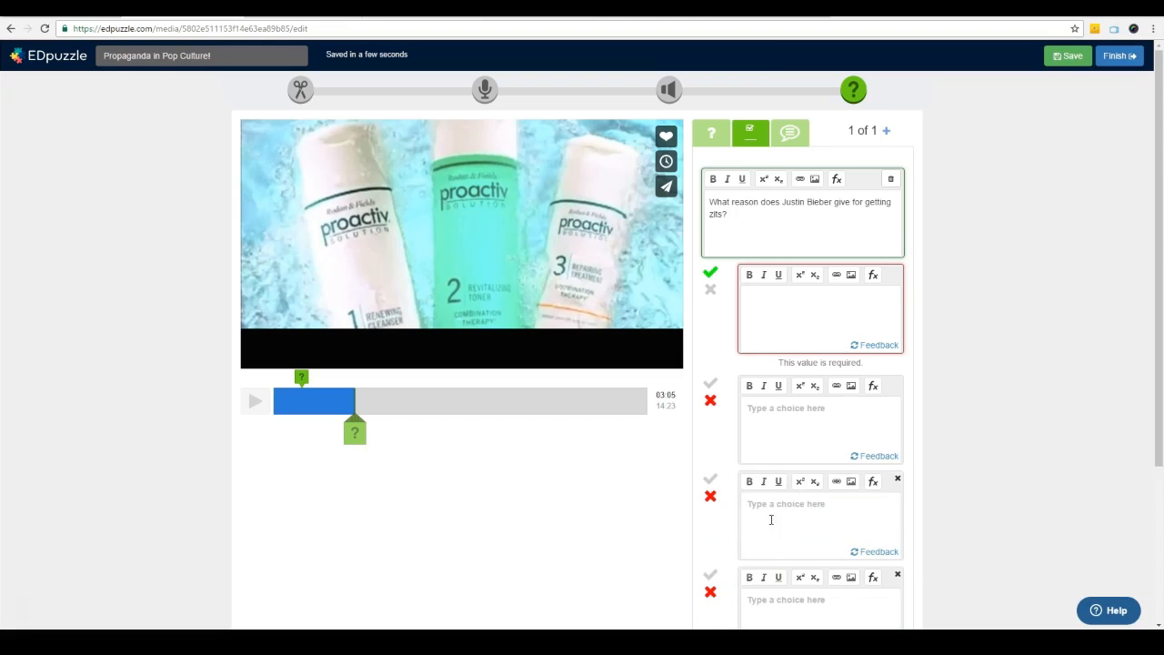
{"action": "left_click", "coordinate": [769, 314]}
{"action": "type", "text": "He holds the microphone to his chin"}
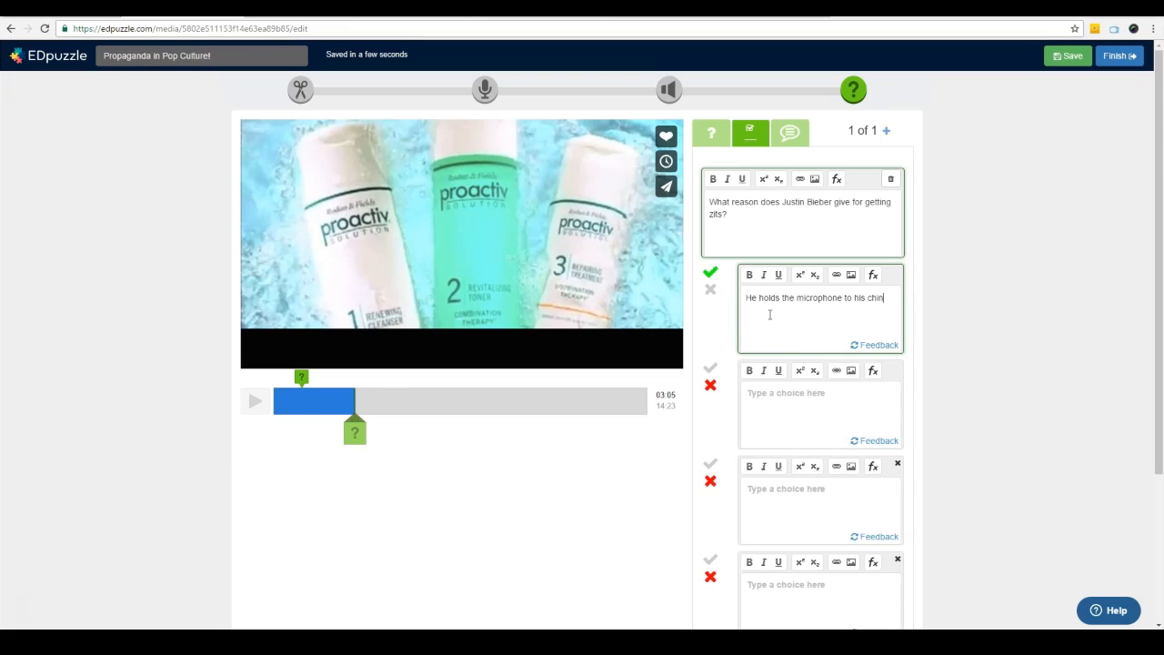
{"action": "left_click", "coordinate": [710, 292]}
{"action": "left_click", "coordinate": [710, 274]}
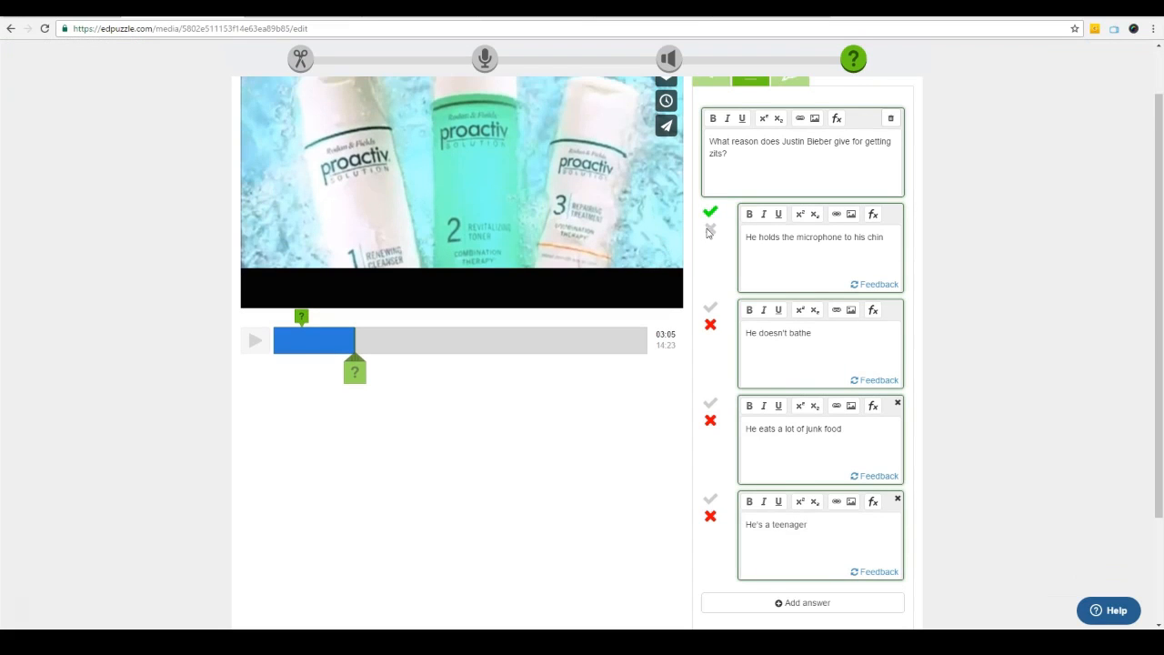
{"action": "scroll", "coordinate": [912, 468], "scroll_direction": "down", "scroll_amount": 2}
{"action": "left_click", "coordinate": [894, 509]}
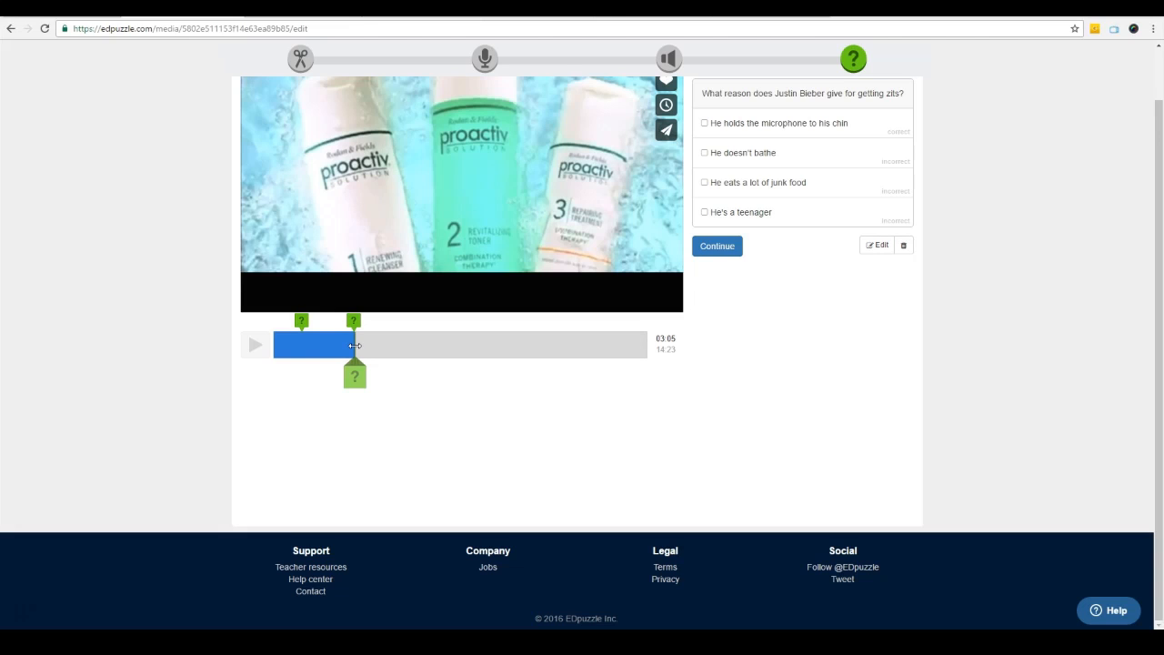
- Save the edited video lesson and finish it, leaving the class assignment for another time
{"action": "scroll", "coordinate": [363, 382], "scroll_direction": "up", "scroll_amount": 1}
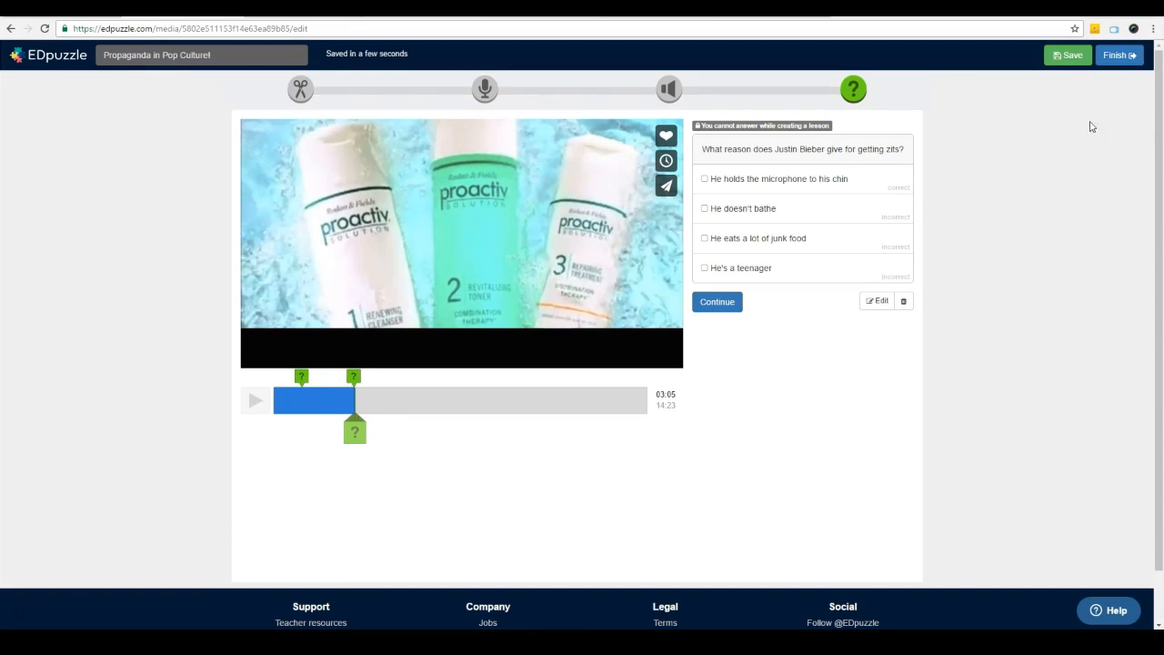
{"action": "left_click", "coordinate": [1071, 54]}
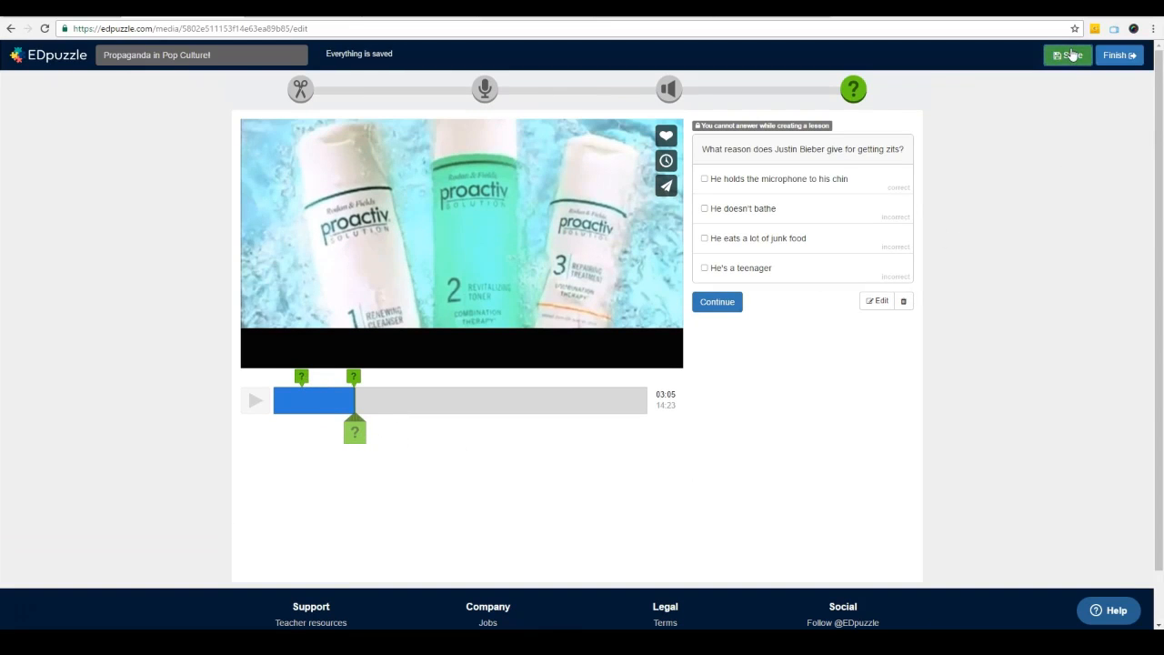
{"action": "left_click", "coordinate": [1127, 58]}
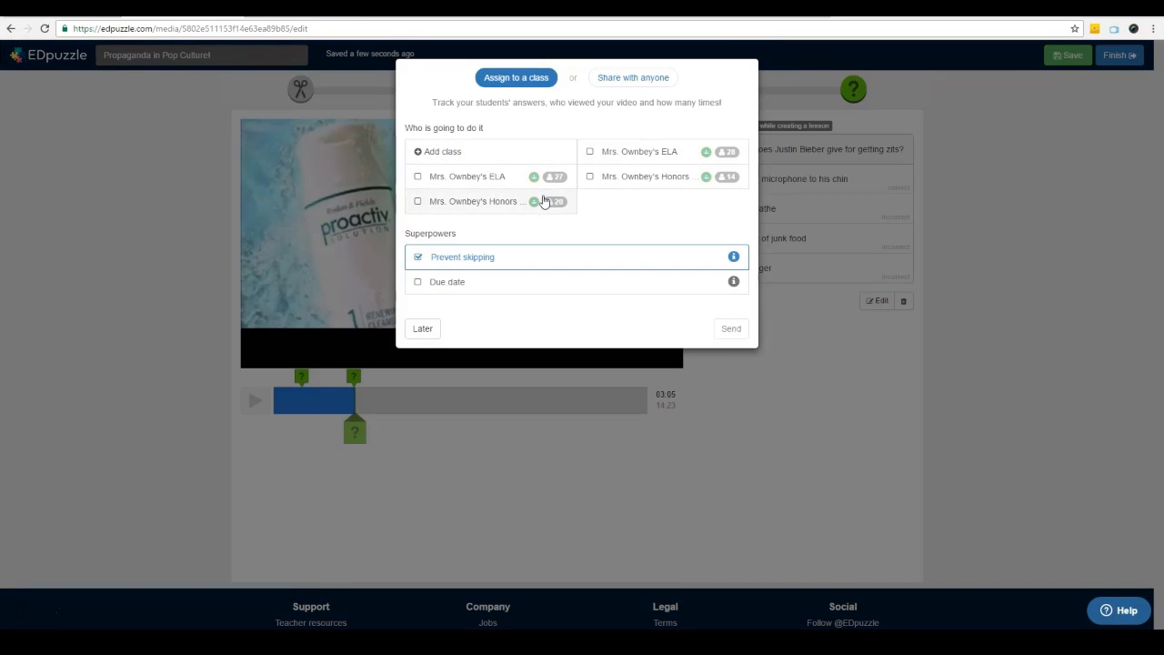
{"action": "left_click", "coordinate": [425, 328]}
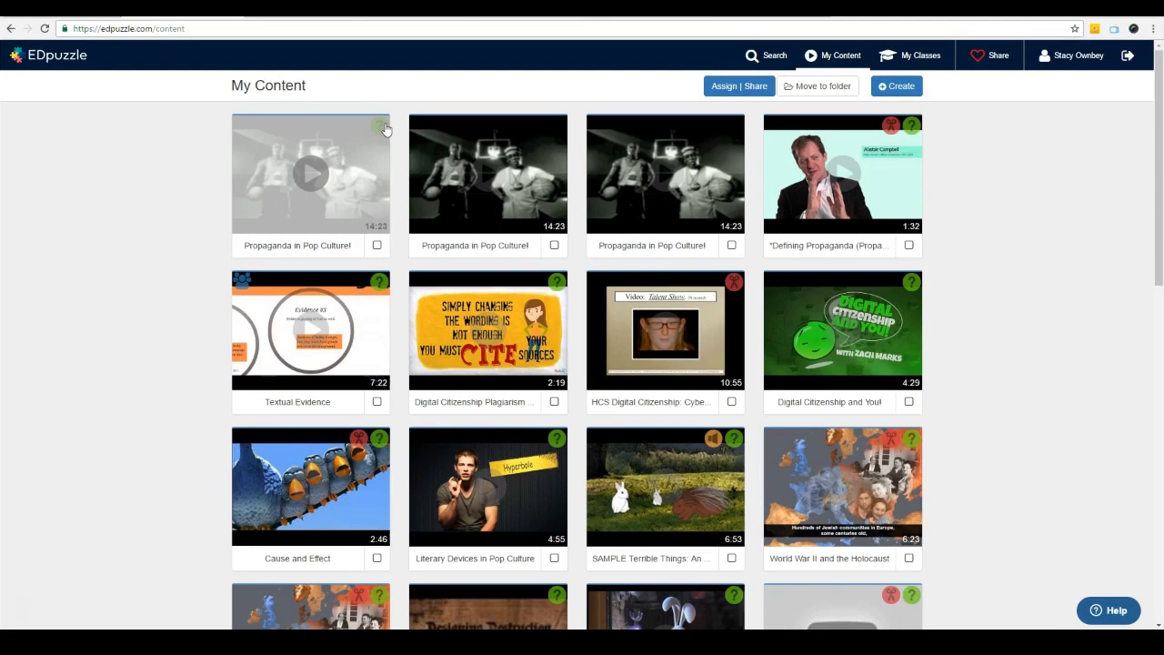
- Open the progress of the Textual Evidence assignment in the ELA class, and review student results in the homework and in-classroom views
{"action": "left_click", "coordinate": [54, 59]}
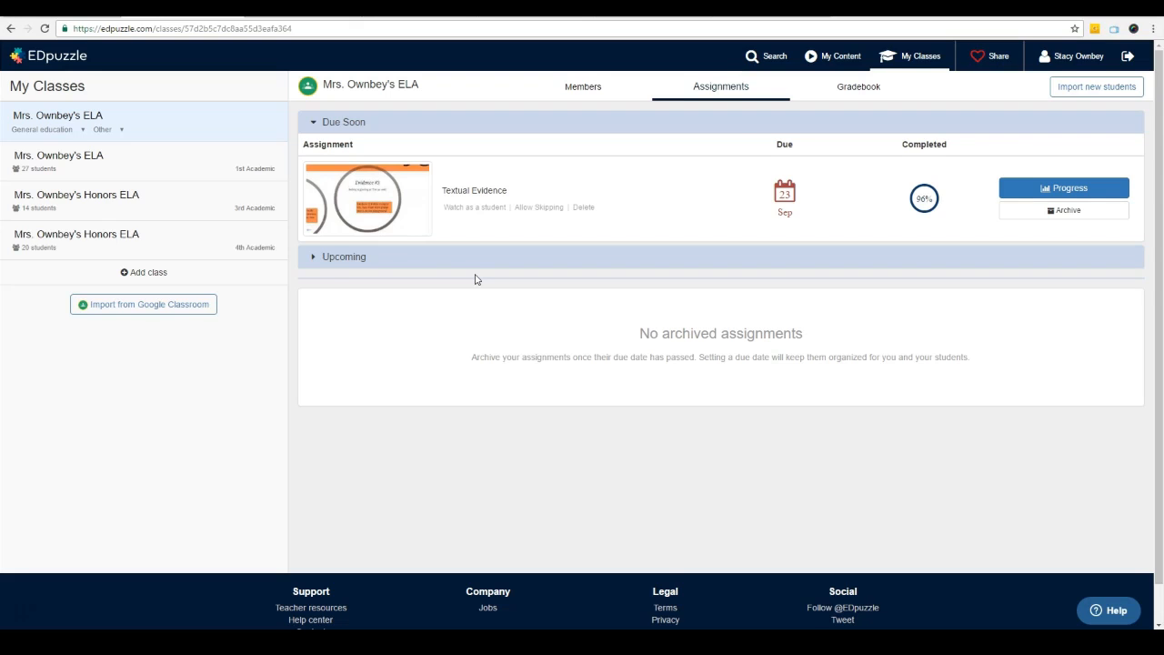
{"action": "left_click", "coordinate": [1086, 189]}
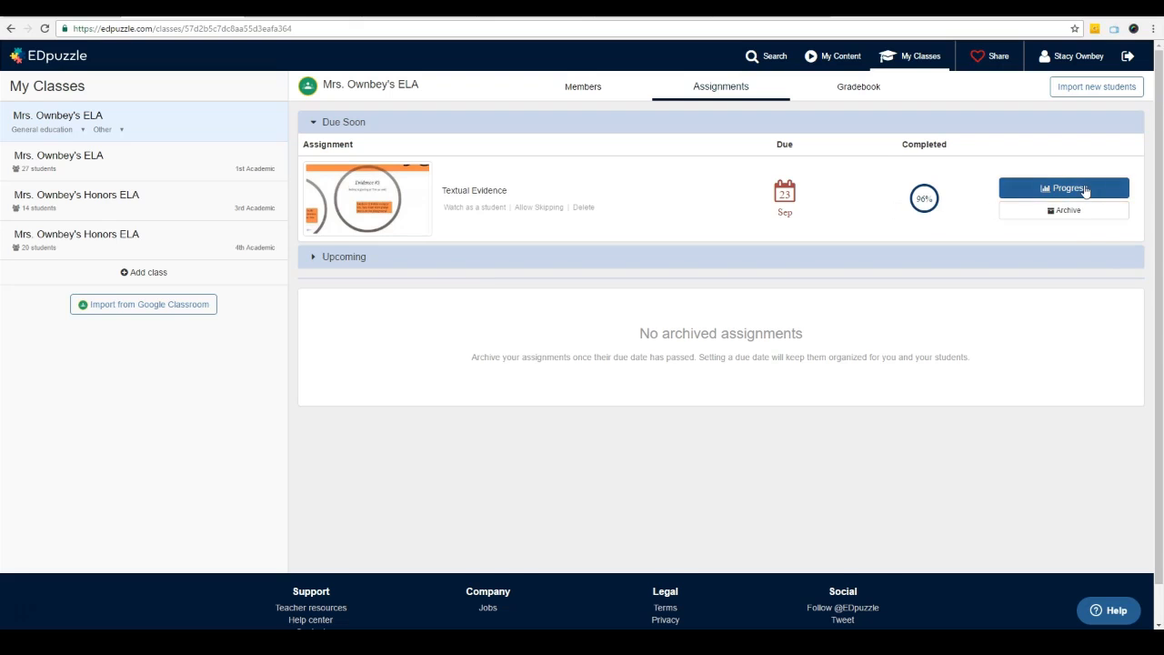
{"action": "scroll", "coordinate": [1127, 434], "scroll_direction": "down", "scroll_amount": 5}
{"action": "scroll", "coordinate": [1128, 435], "scroll_direction": "up", "scroll_amount": 3}
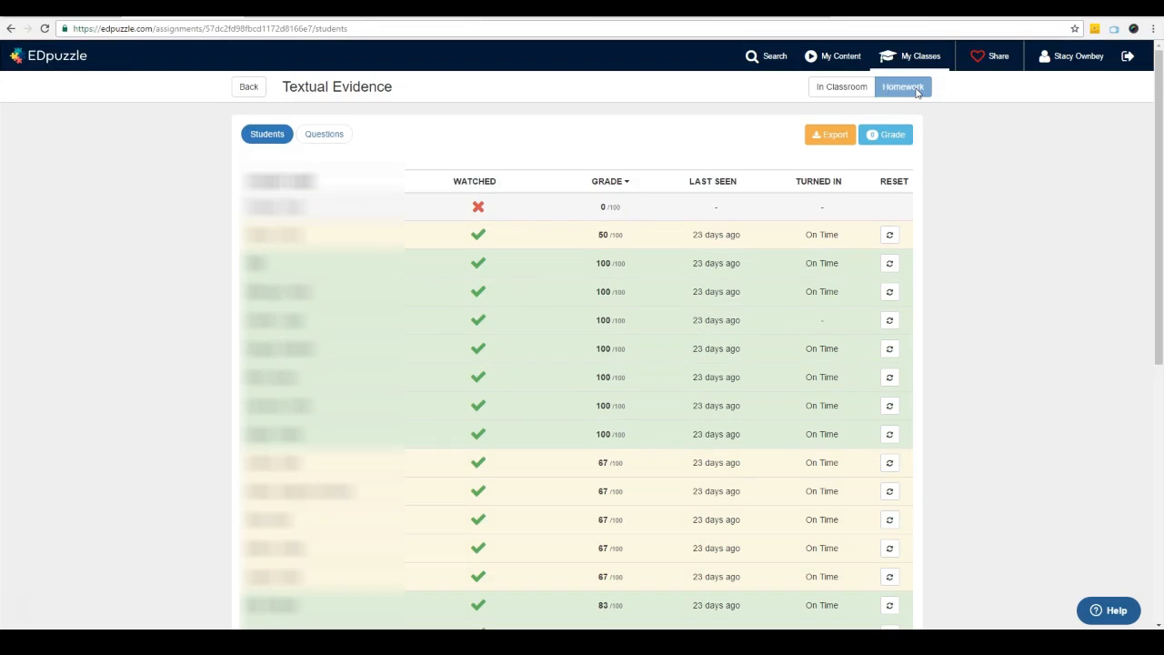
{"action": "left_click", "coordinate": [842, 88]}
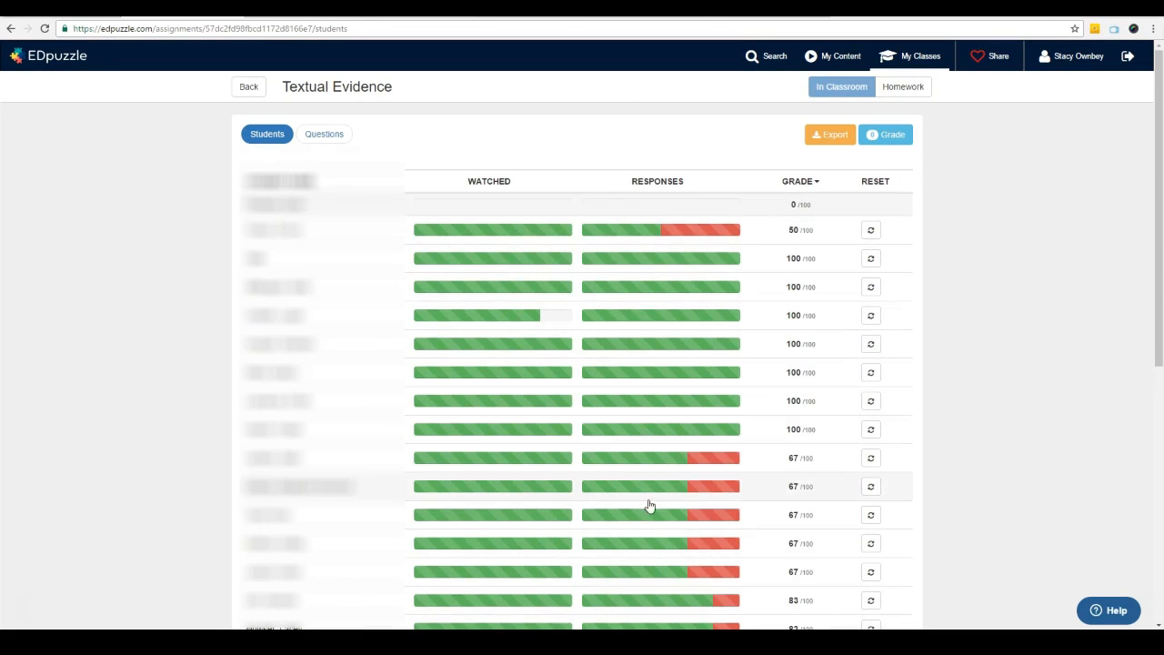
{"action": "scroll", "coordinate": [650, 509], "scroll_direction": "down", "scroll_amount": 3}
{"action": "scroll", "coordinate": [652, 510], "scroll_direction": "up", "scroll_amount": 3}
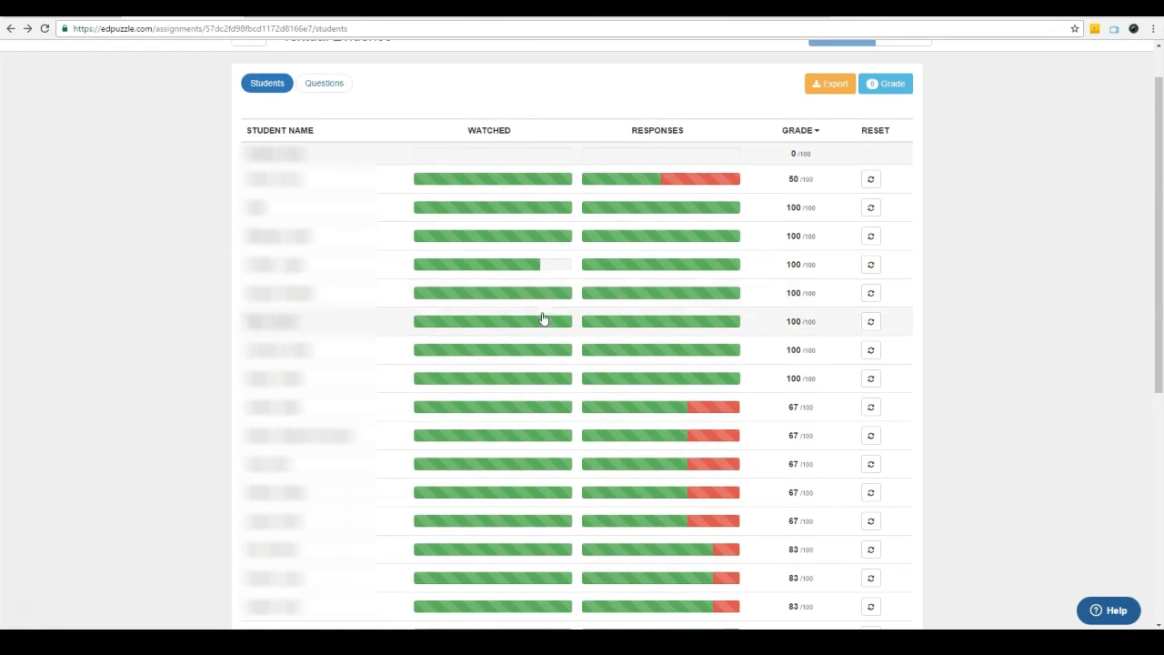
- Open the progress of a student with full marks, and examine the video views and quiz answers
{"action": "left_click", "coordinate": [540, 234]}
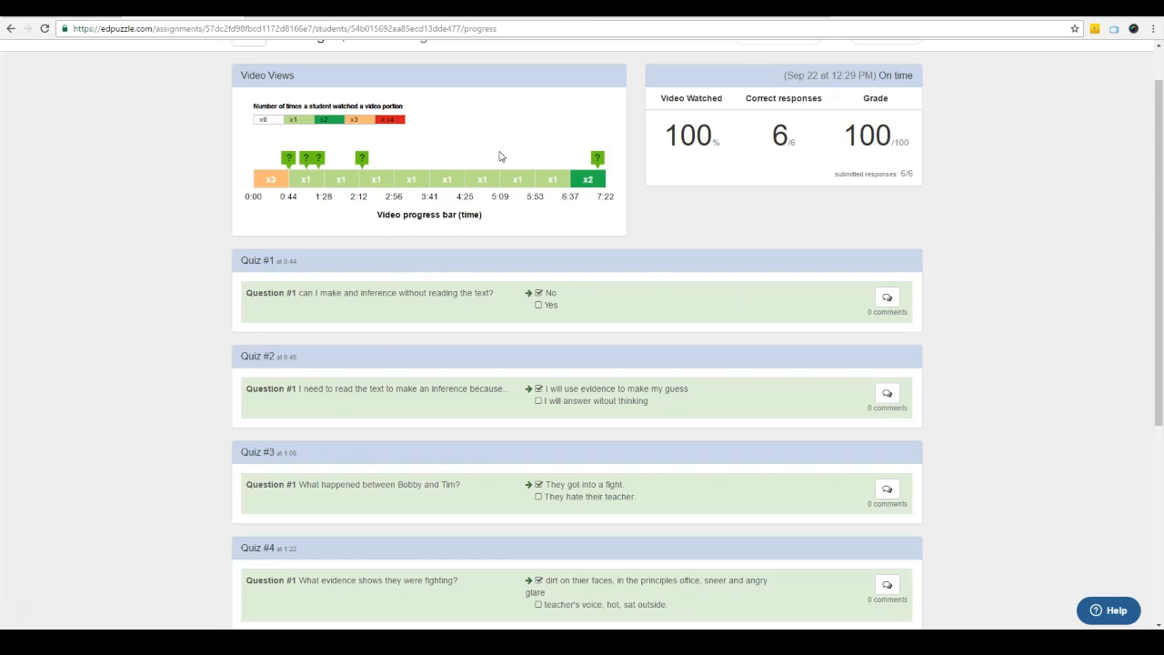
{"action": "scroll", "coordinate": [540, 239], "scroll_direction": "down", "scroll_amount": 4}
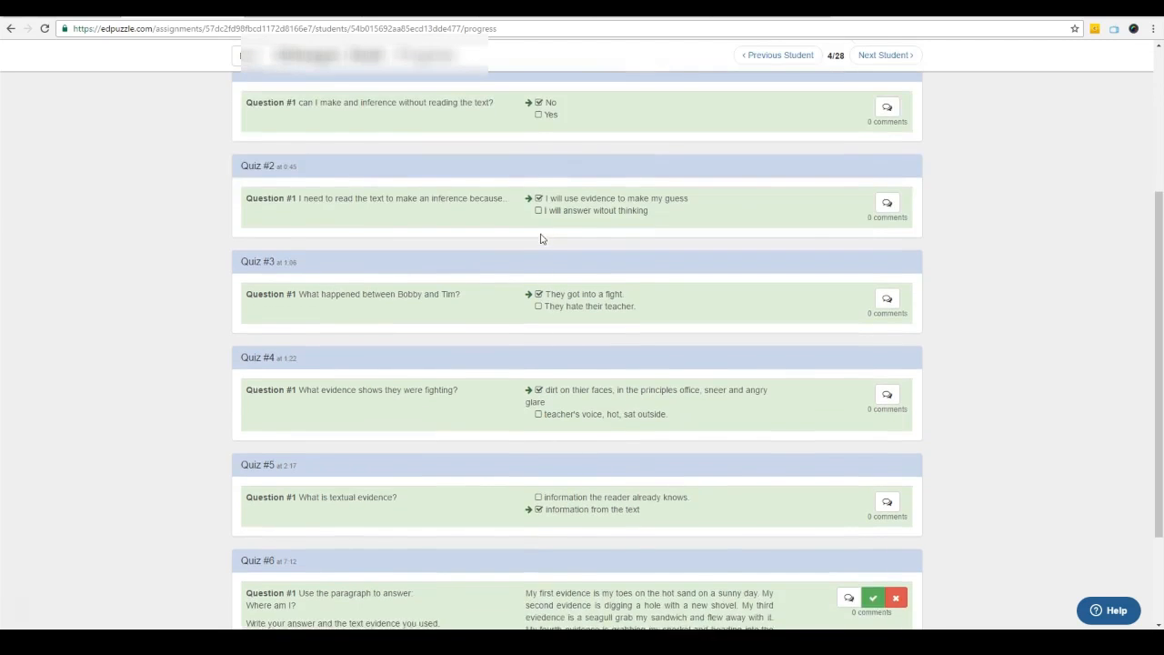
{"action": "scroll", "coordinate": [540, 238], "scroll_direction": "up", "scroll_amount": 3}
{"action": "scroll", "coordinate": [540, 238], "scroll_direction": "up", "scroll_amount": 1}
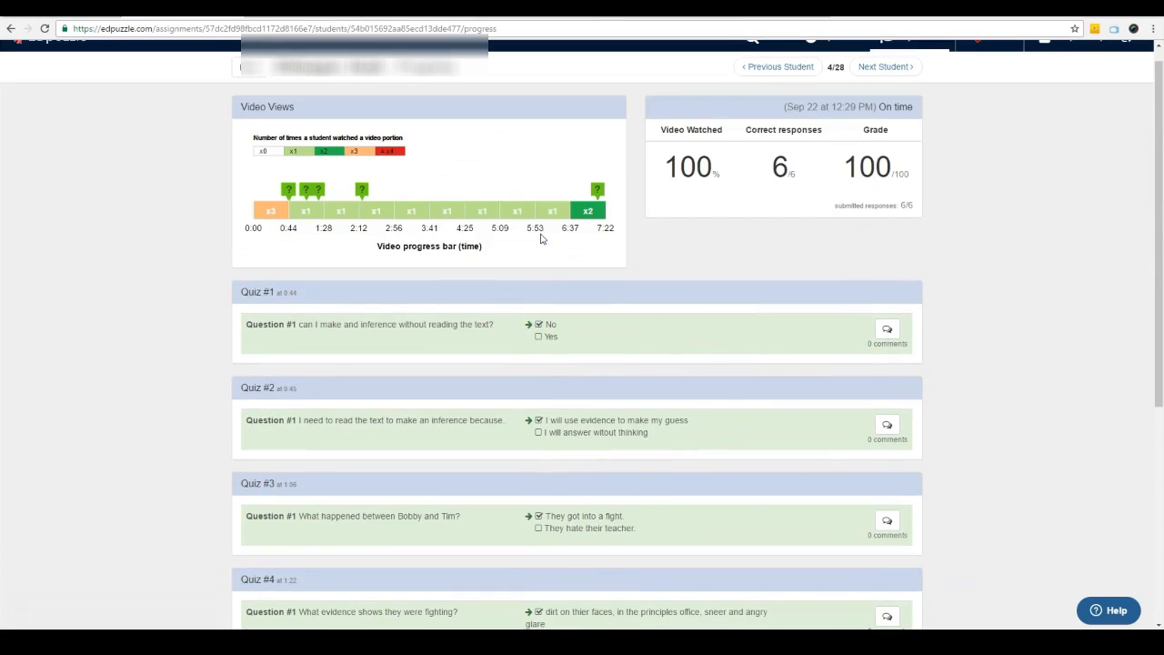
{"action": "scroll", "coordinate": [540, 239], "scroll_direction": "up", "scroll_amount": 1}
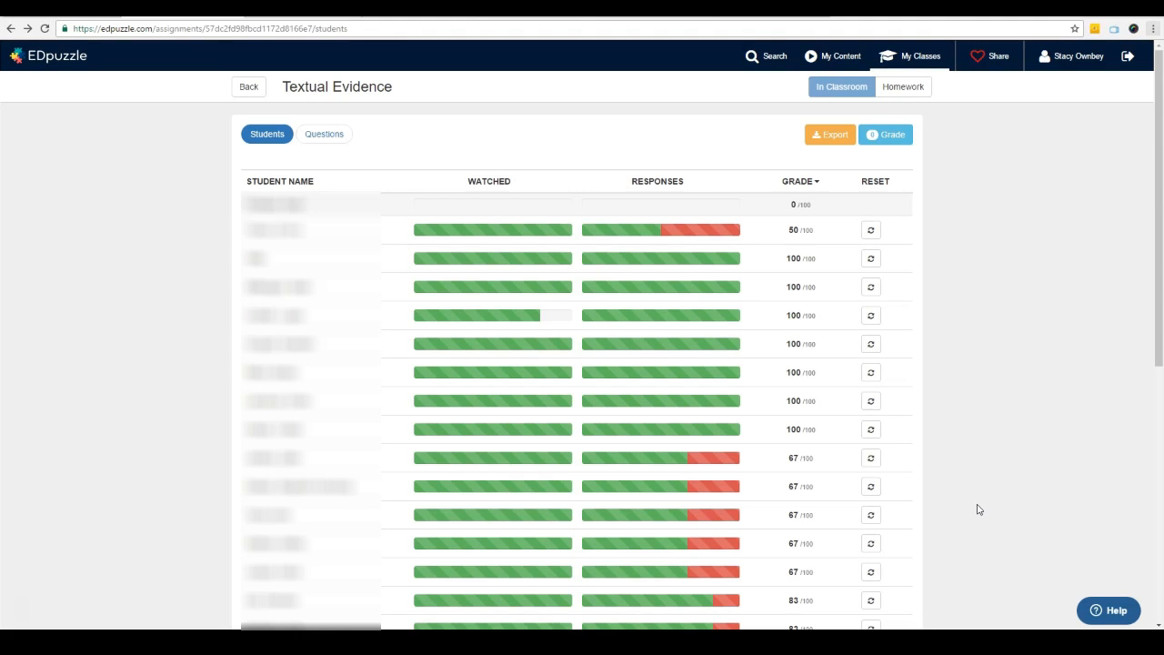
- Open quick grading for Textual Evidence, expand the open-ended responses, mark the first answered one correct, and check the list's end
{"action": "left_click", "coordinate": [899, 136]}
{"action": "left_click", "coordinate": [569, 218]}
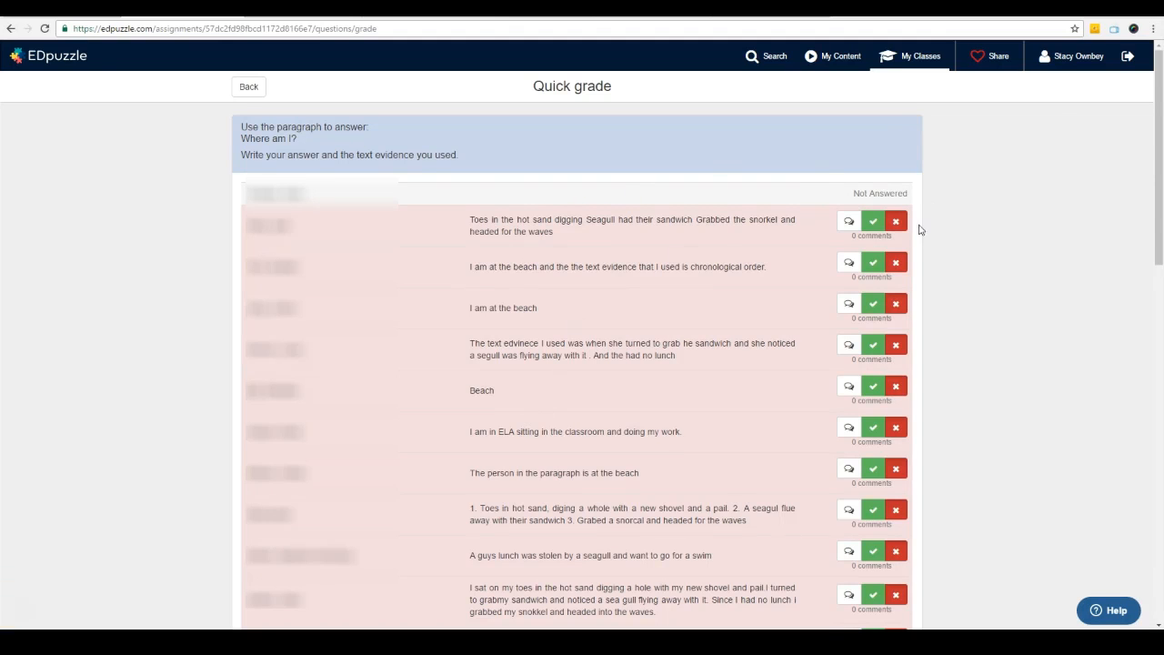
{"action": "left_click", "coordinate": [873, 222]}
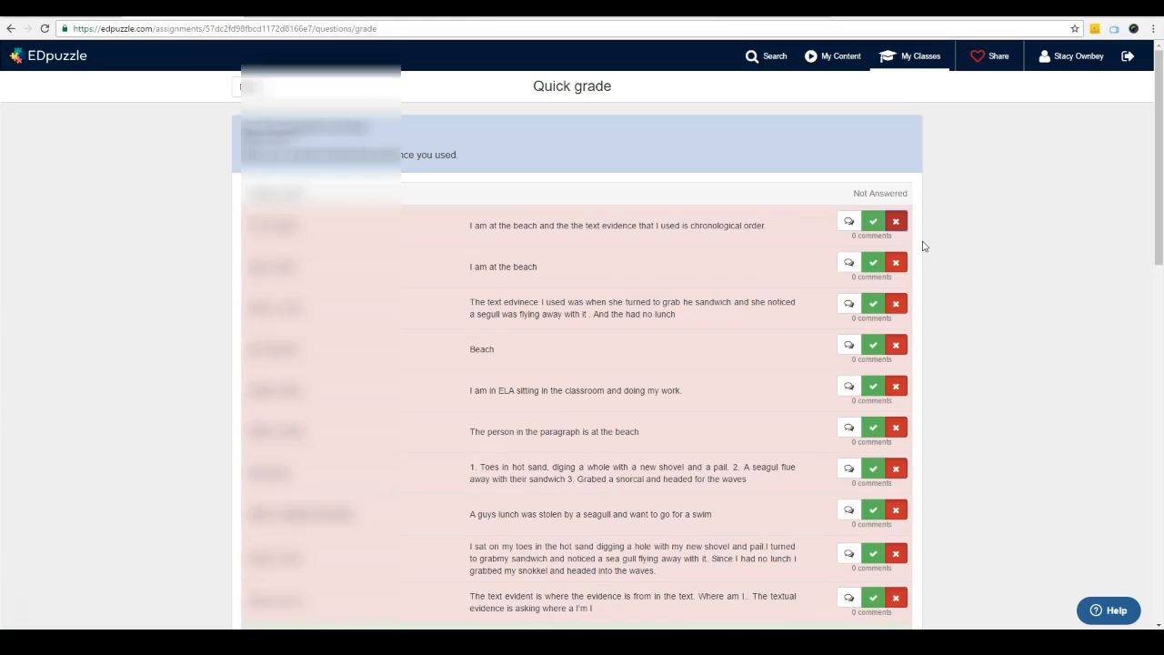
{"action": "scroll", "coordinate": [923, 246], "scroll_direction": "down", "scroll_amount": 10}
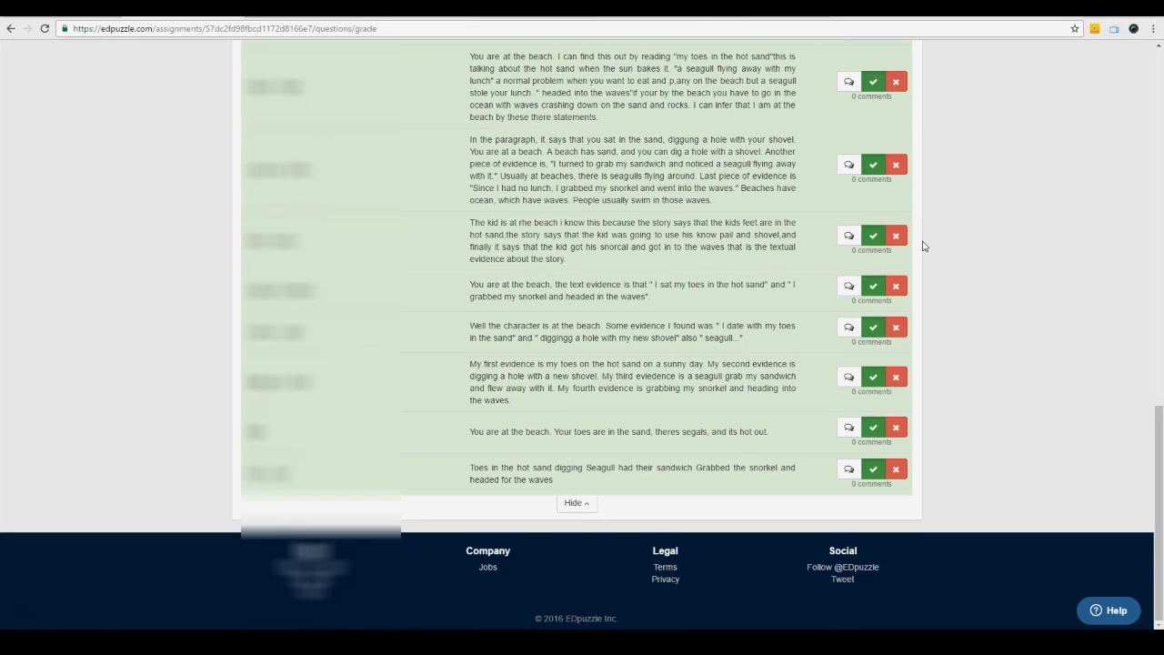